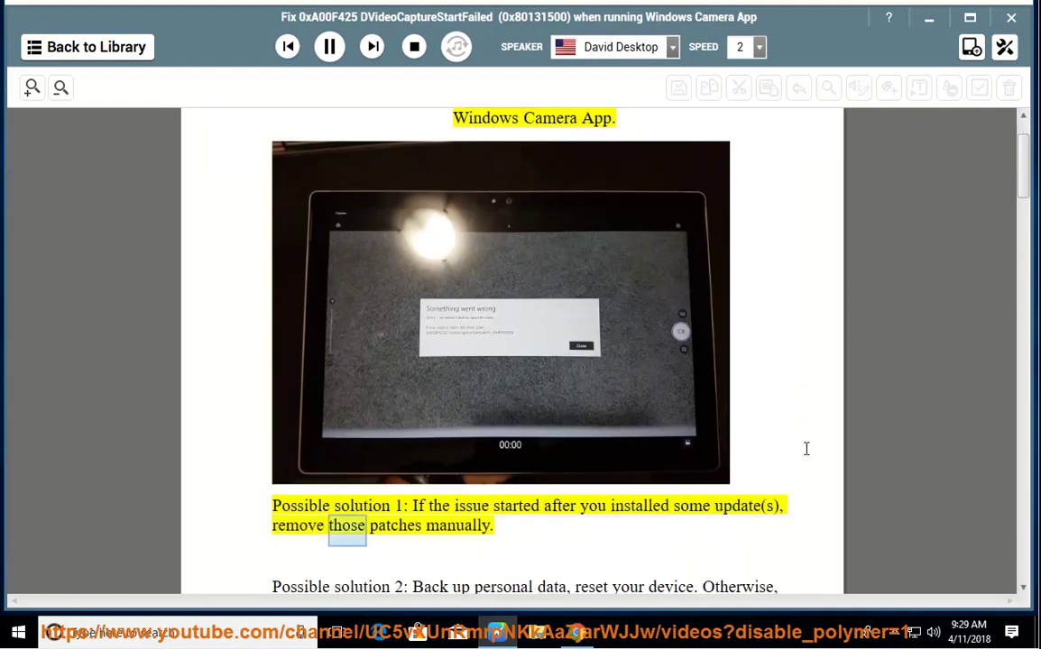
Step: Pause the read-aloud at possible solution 2 and bring up Windows search
click(330, 49)
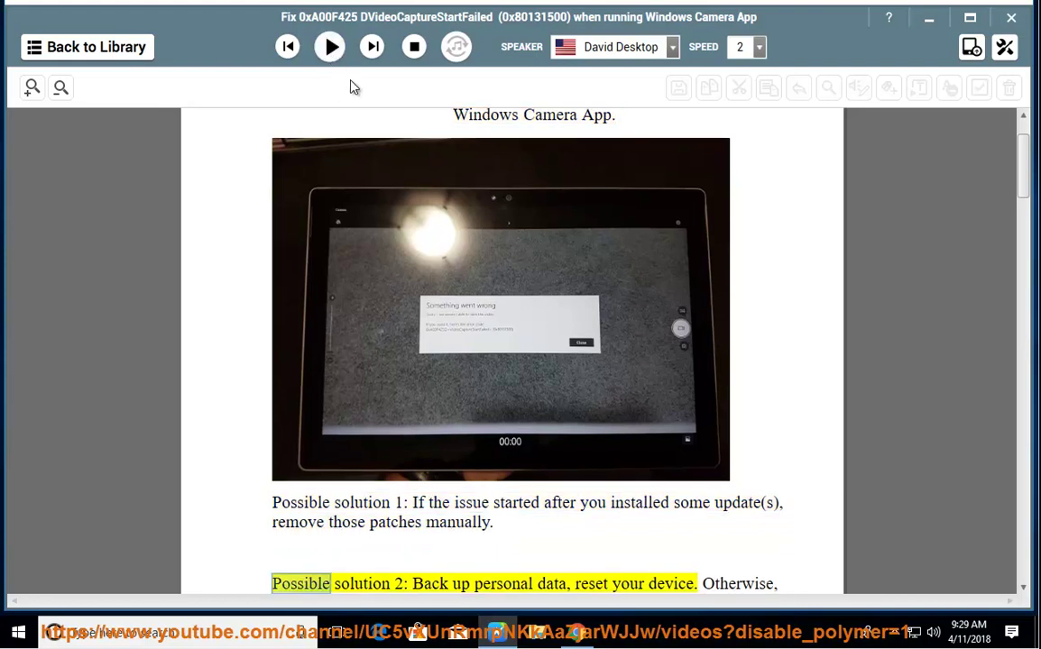
click(213, 634)
Step: Open Control Panel's list of installed updates under Programs
text(con)
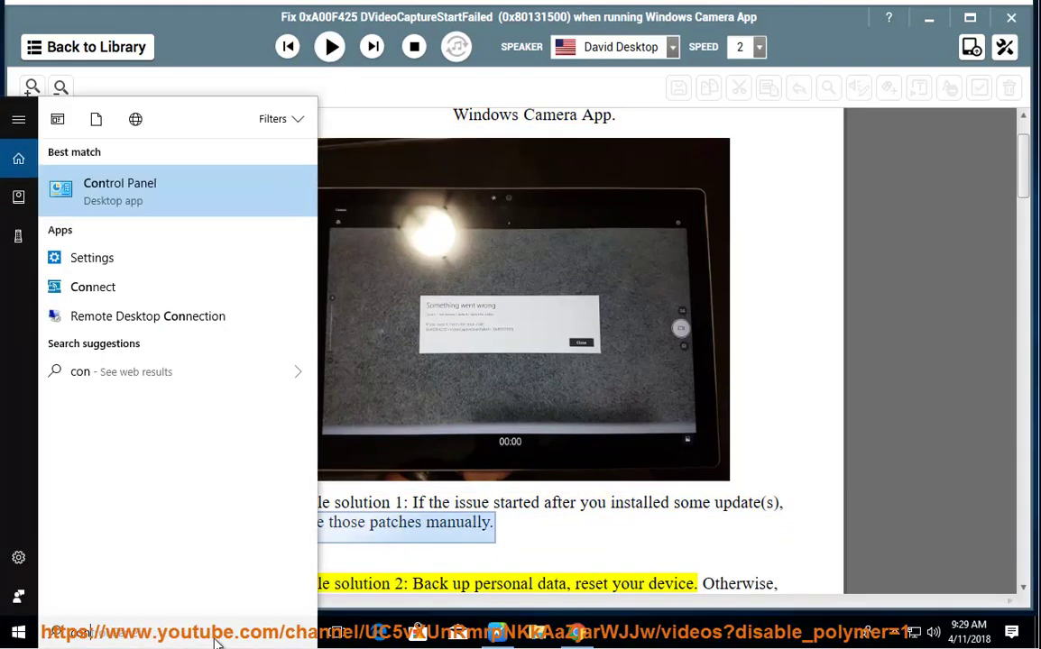
click(171, 200)
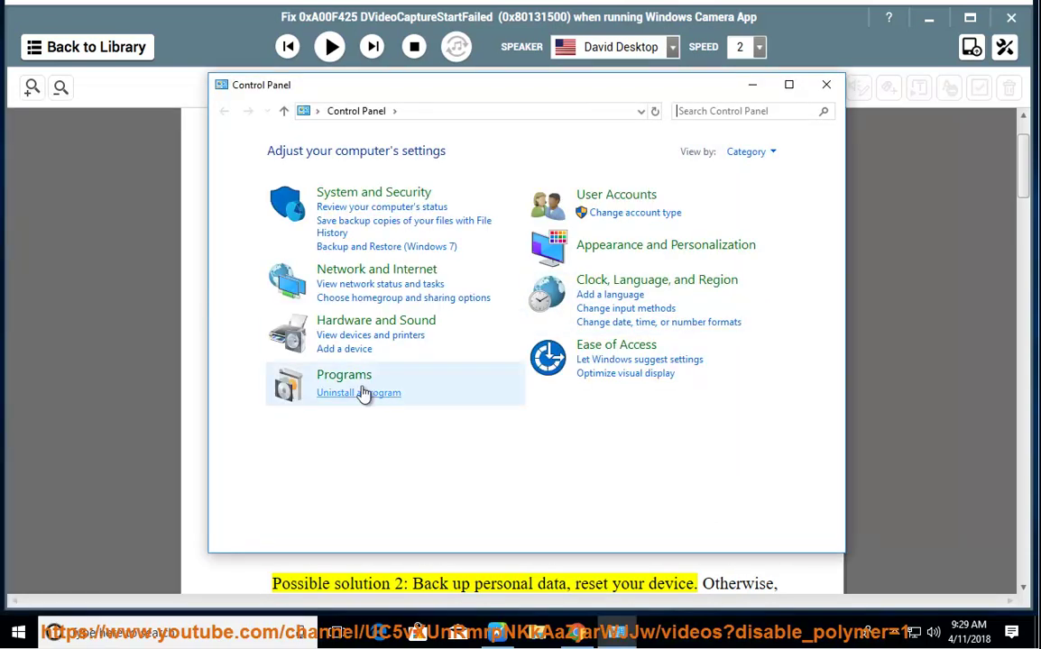
click(344, 375)
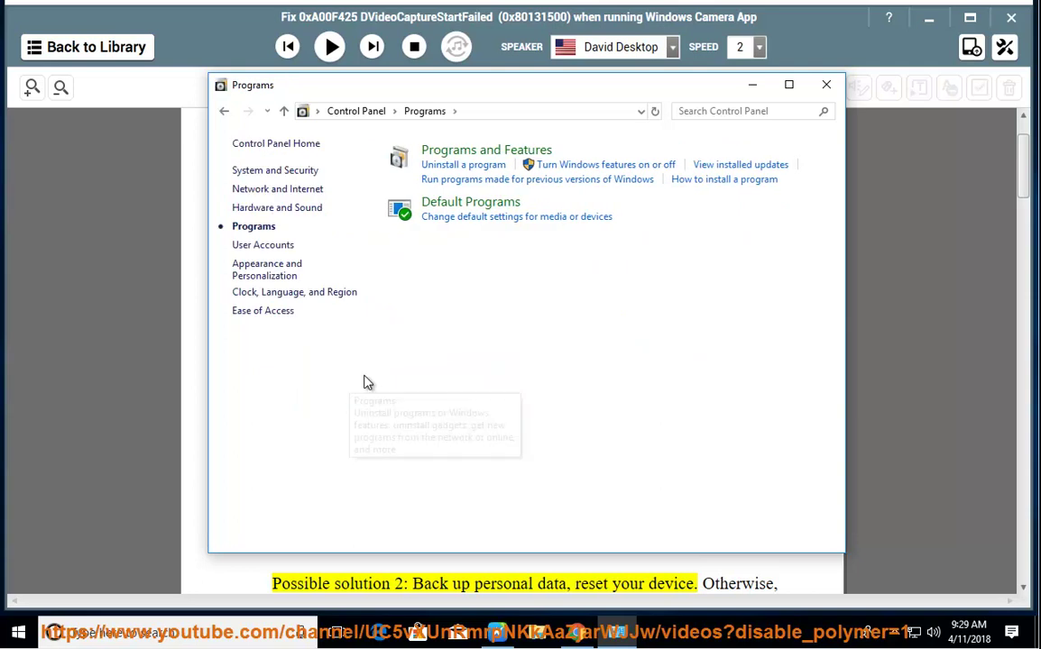
click(760, 167)
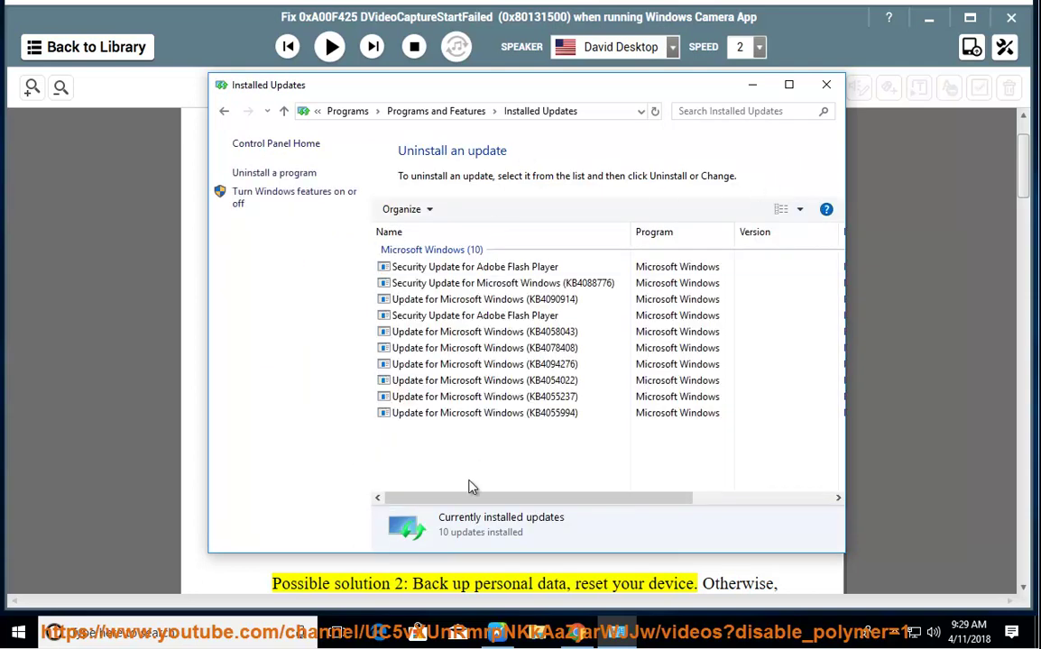
Step: Start uninstalling KB4088776, decline with No, then close the window
click(488, 284)
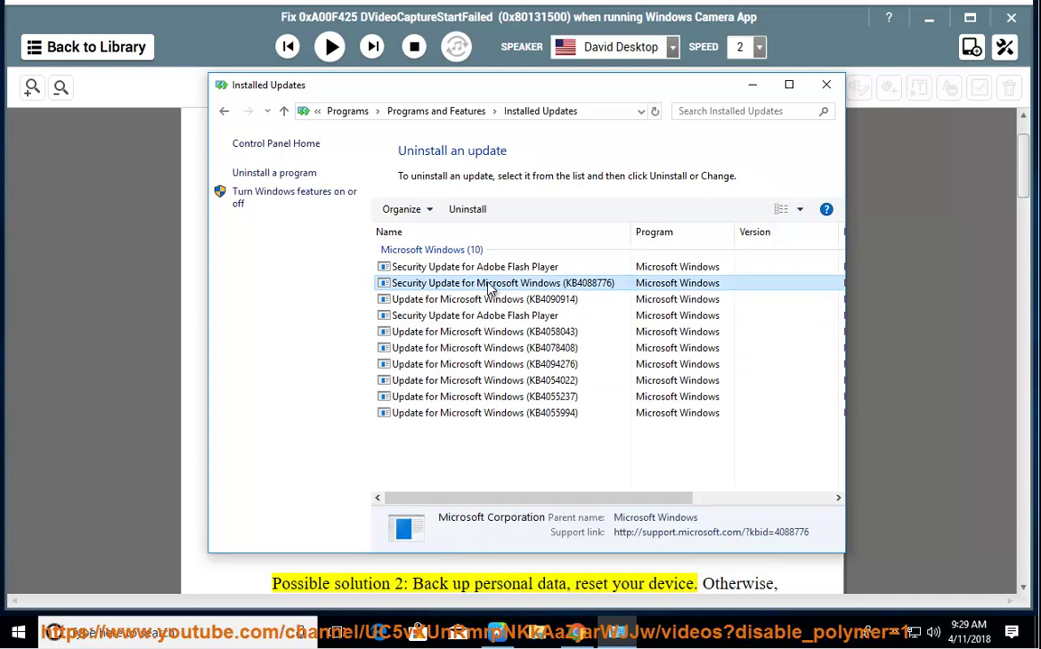
click(471, 210)
drag(499, 316, 510, 314)
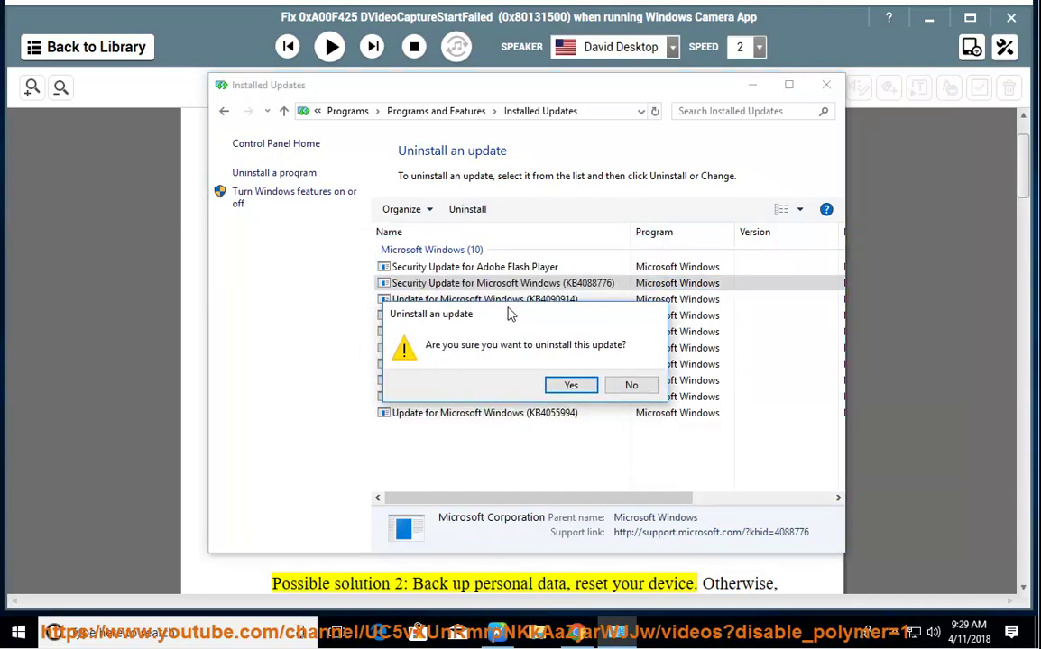
click(629, 386)
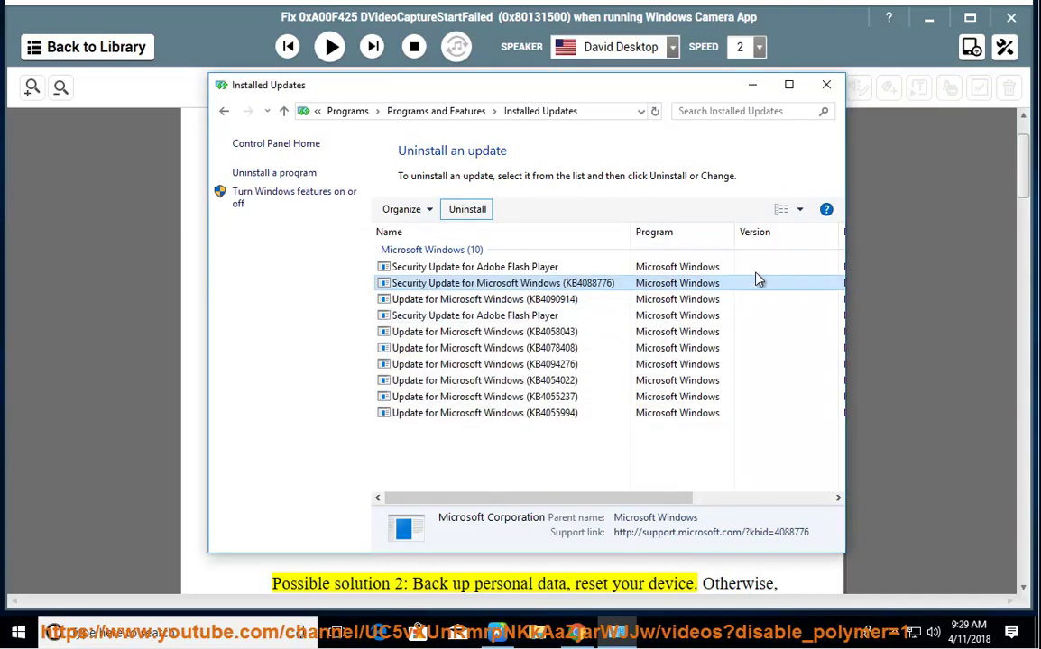
drag(682, 496, 848, 501)
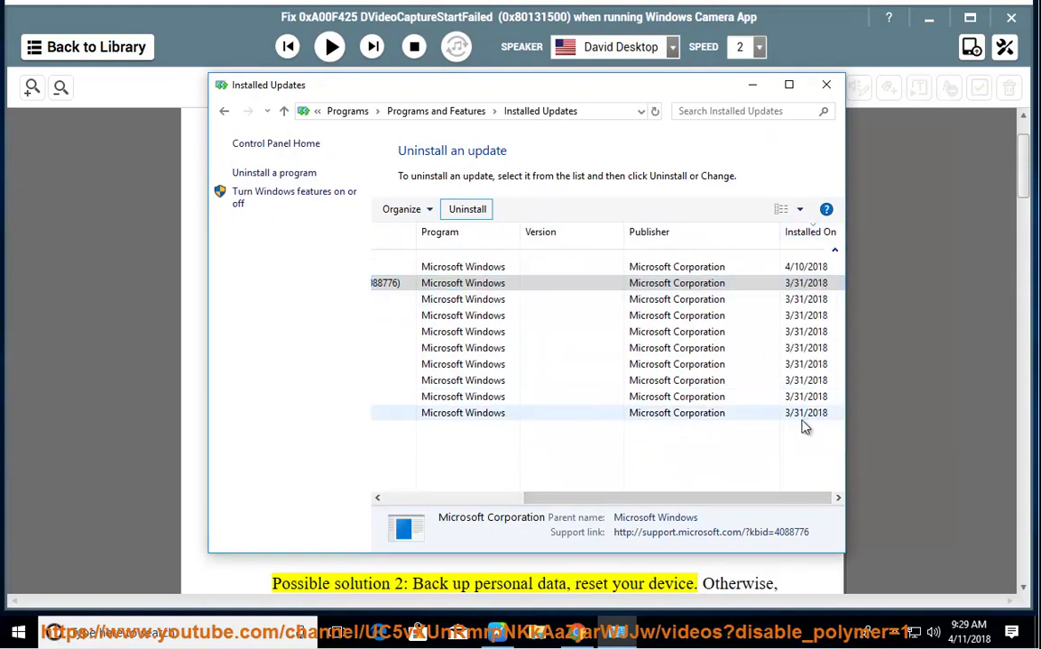
click(835, 89)
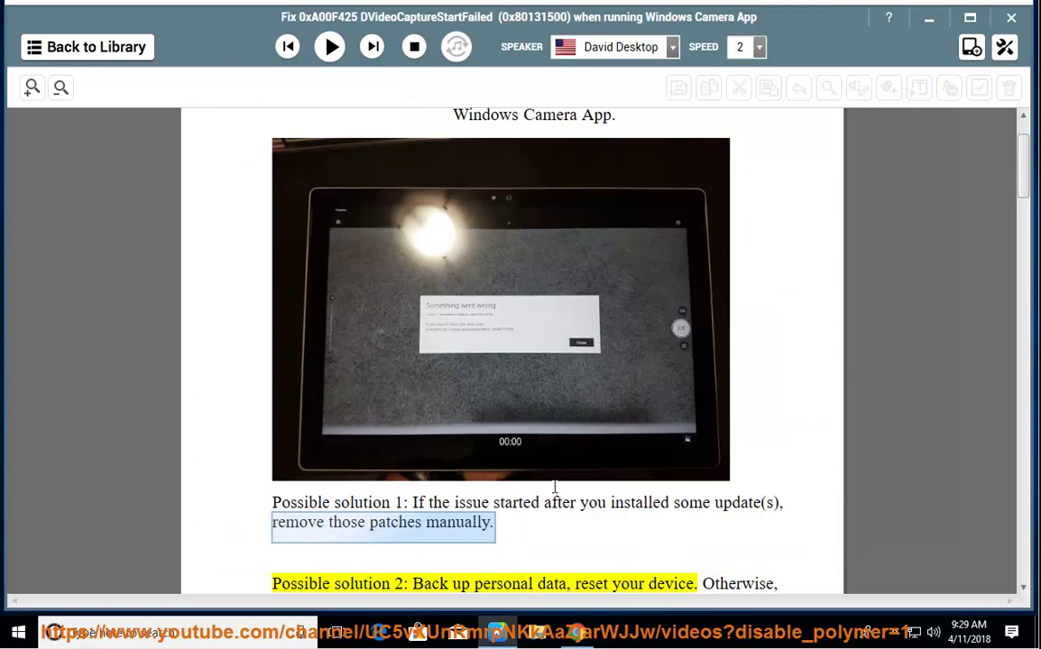
Step: Play possible solution 2 aloud, pause at solution 3, and highlight 'reset your device.'
click(330, 48)
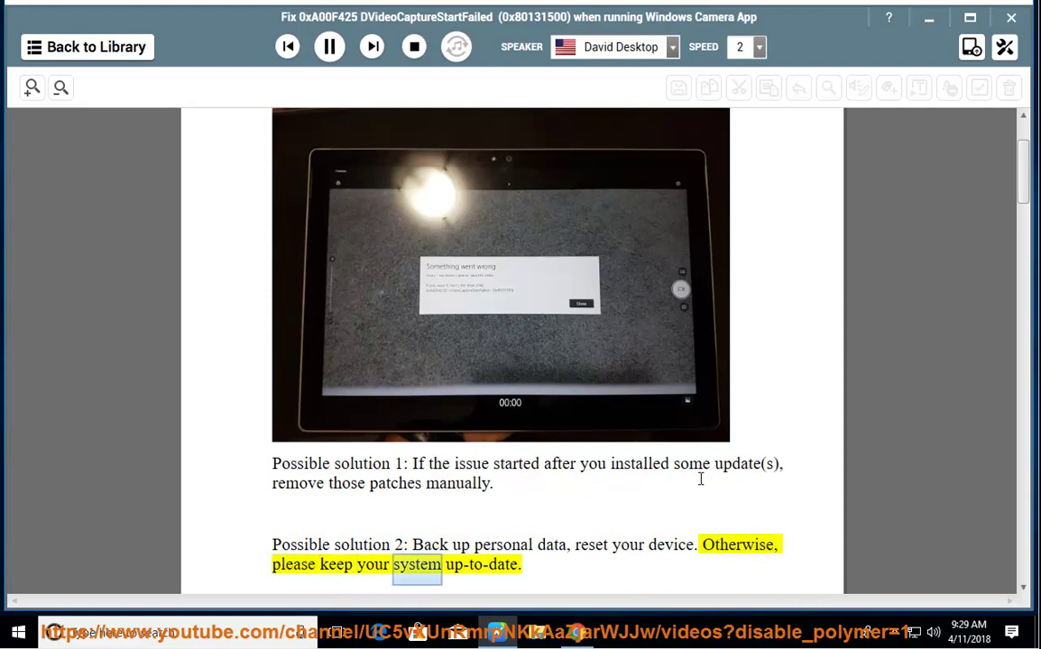
click(331, 47)
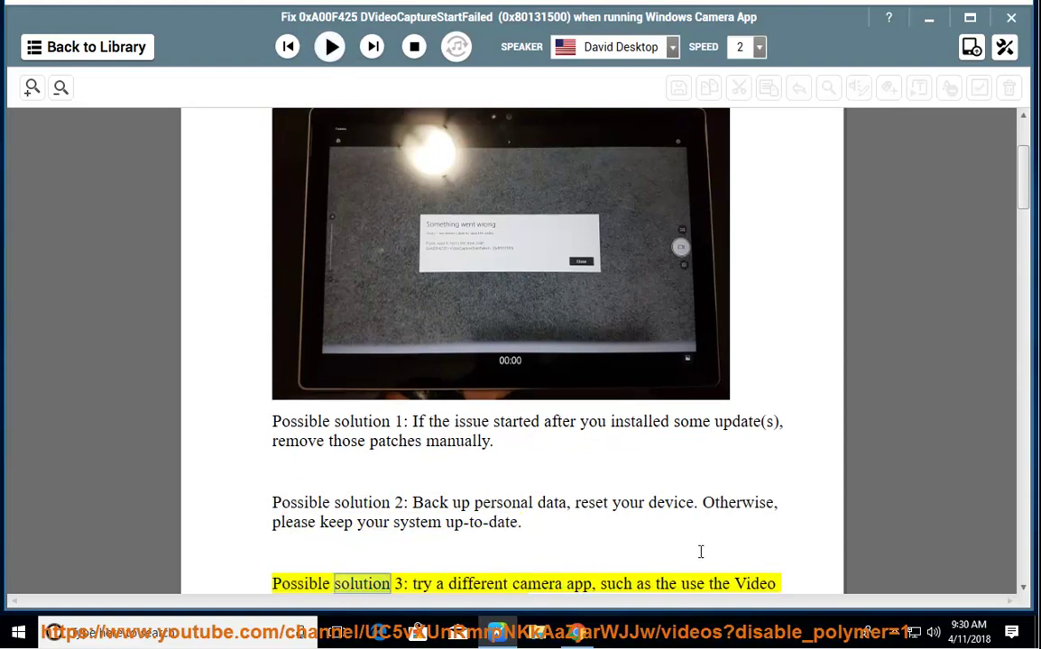
drag(701, 503, 584, 511)
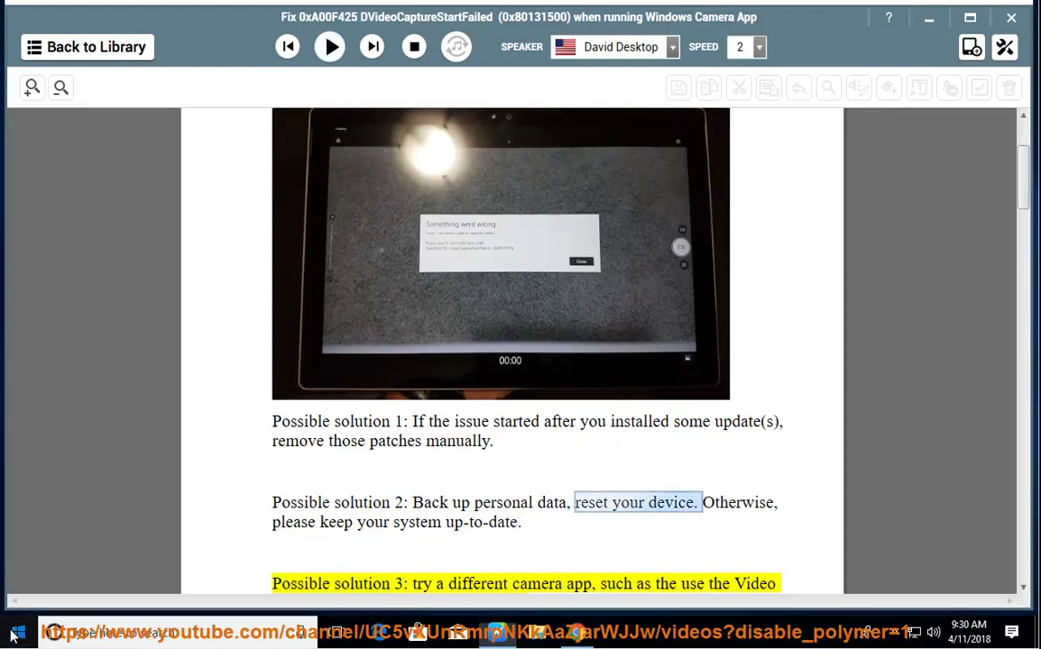
click(18, 632)
Step: Preview the Reset this PC options under Update & Security > Recovery, then cancel
click(18, 558)
scroll(434, 350, down, 3)
click(129, 433)
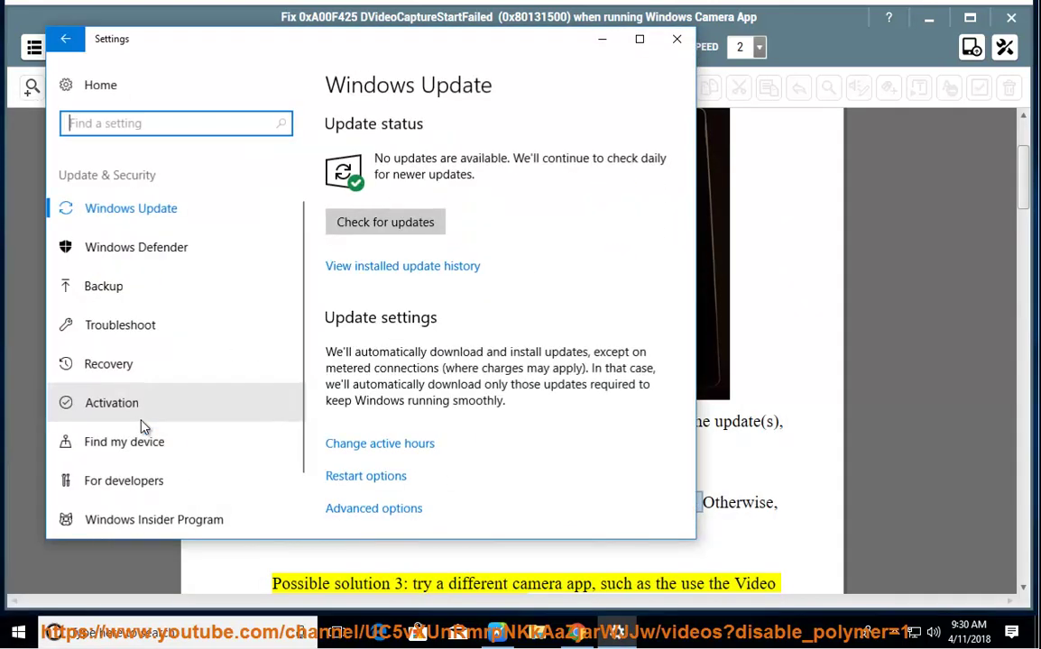
click(115, 370)
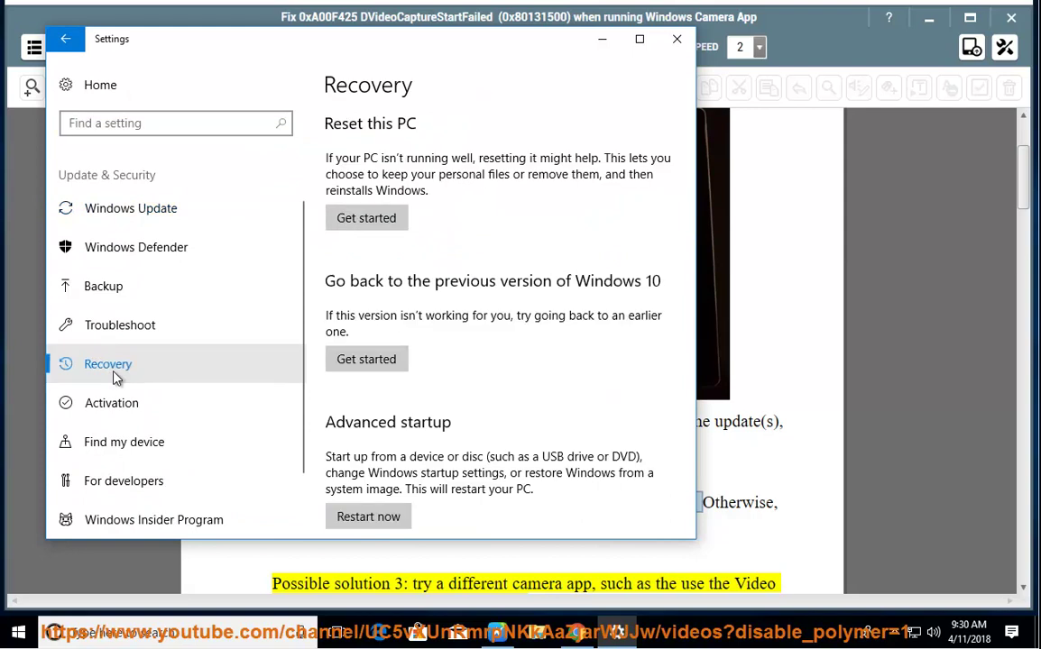
click(366, 219)
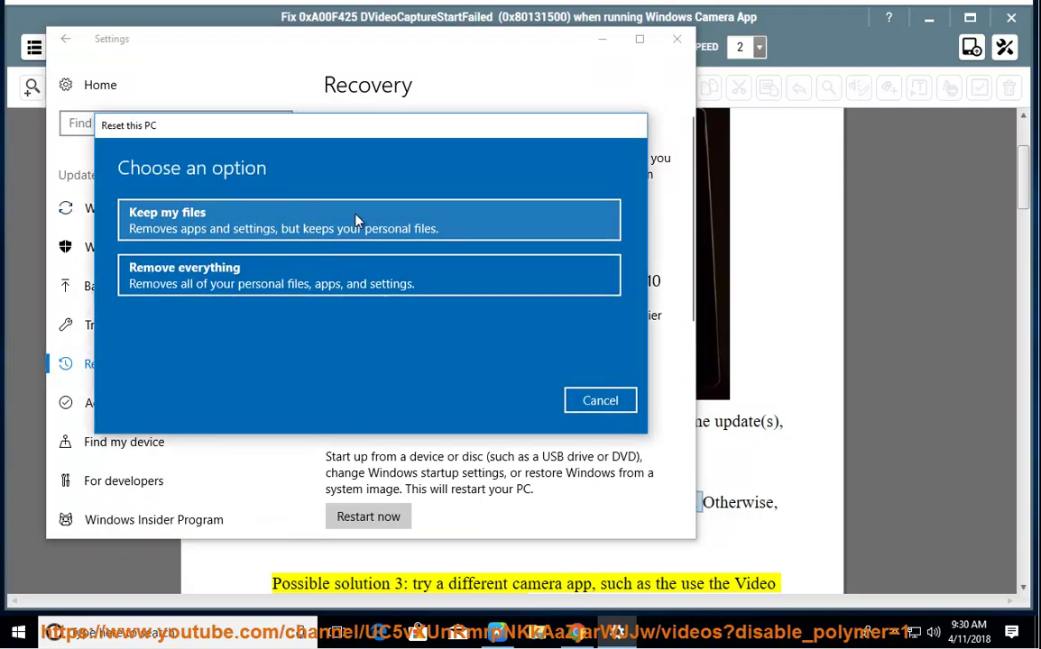
click(600, 401)
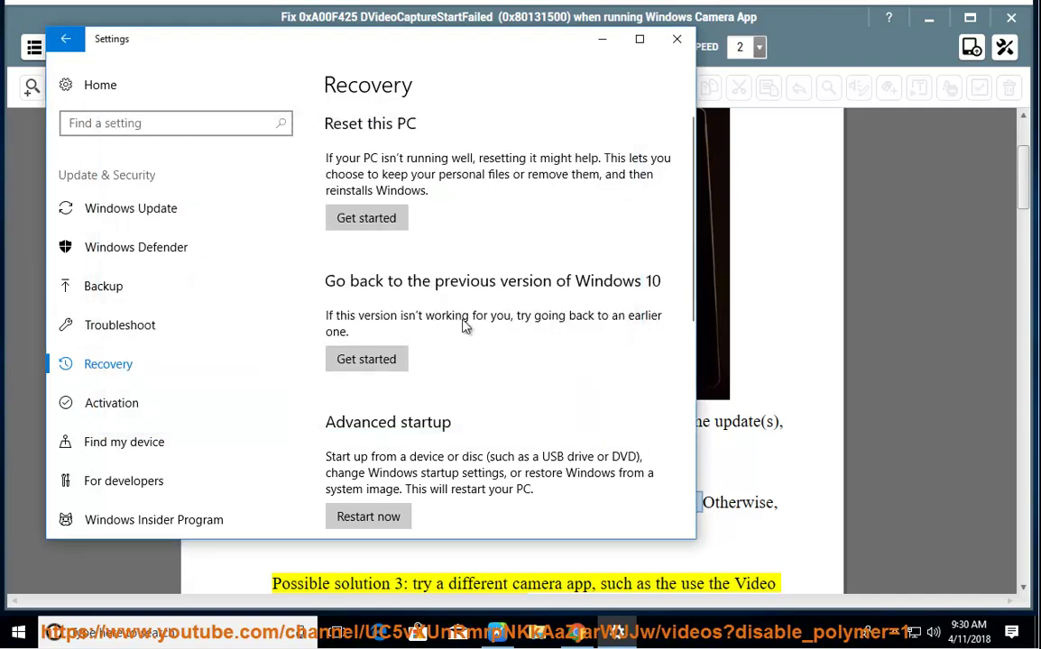
Step: Highlight the keep-system-up-to-date line, check Windows Update, close Settings, and resume reading
click(739, 507)
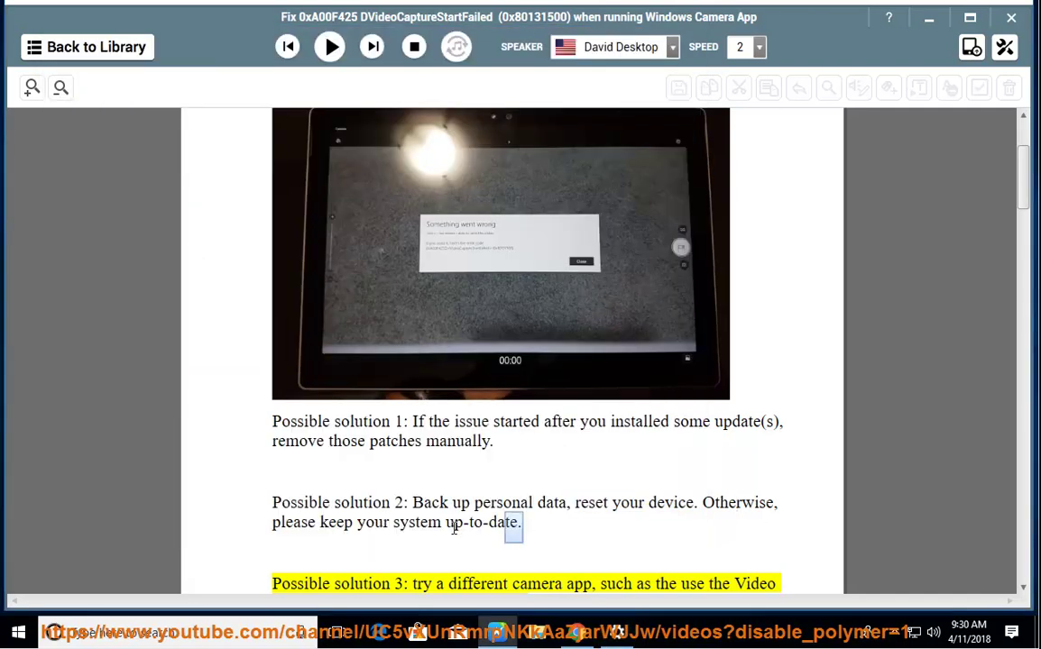
drag(530, 524, 224, 537)
click(618, 632)
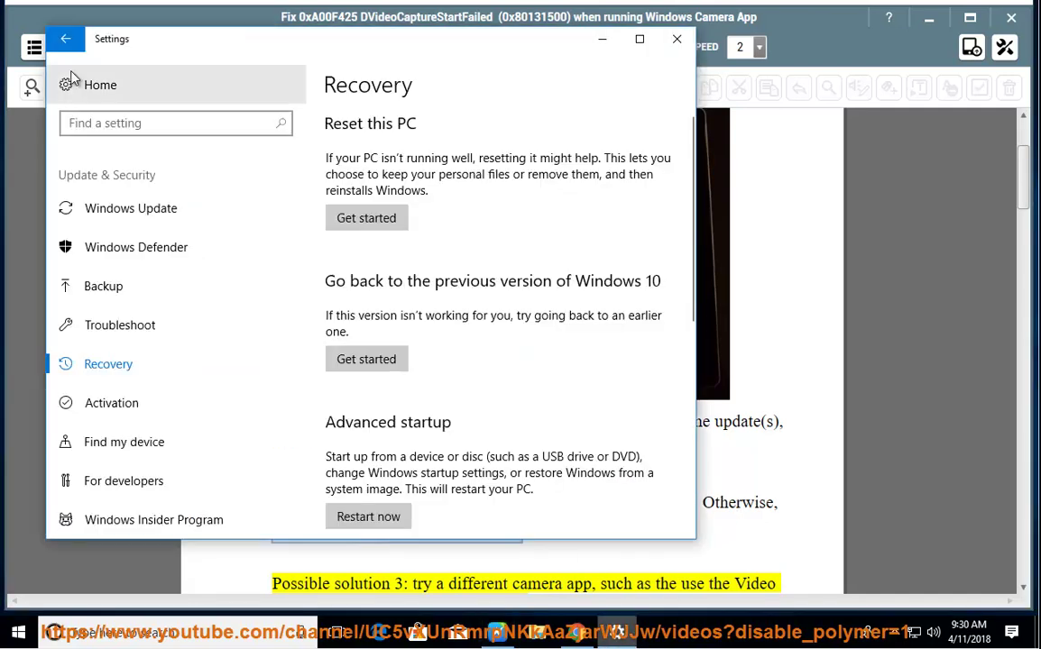
click(99, 216)
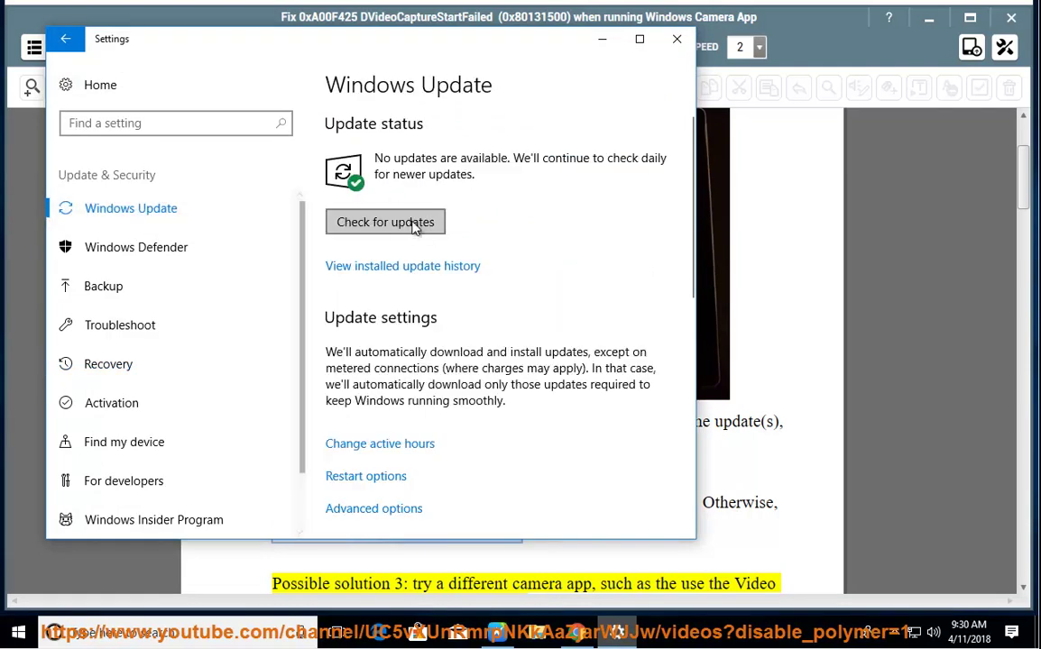
click(677, 39)
click(330, 47)
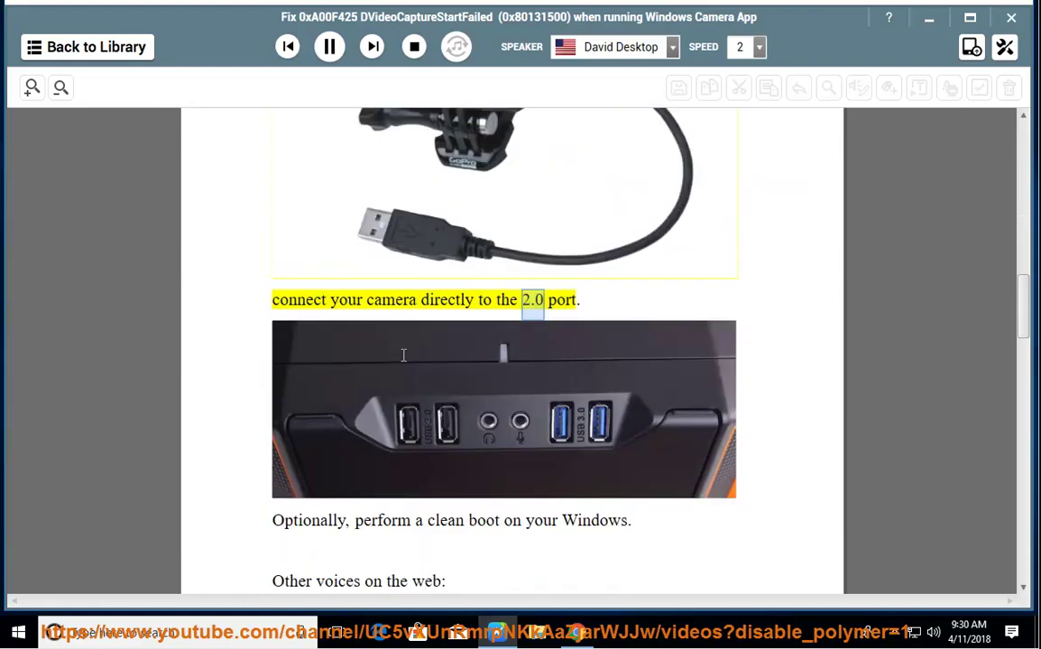
Step: Pause after the clean-boot tip and highlight 'perform a clean boot on your Windows.'
click(330, 46)
drag(658, 519, 358, 516)
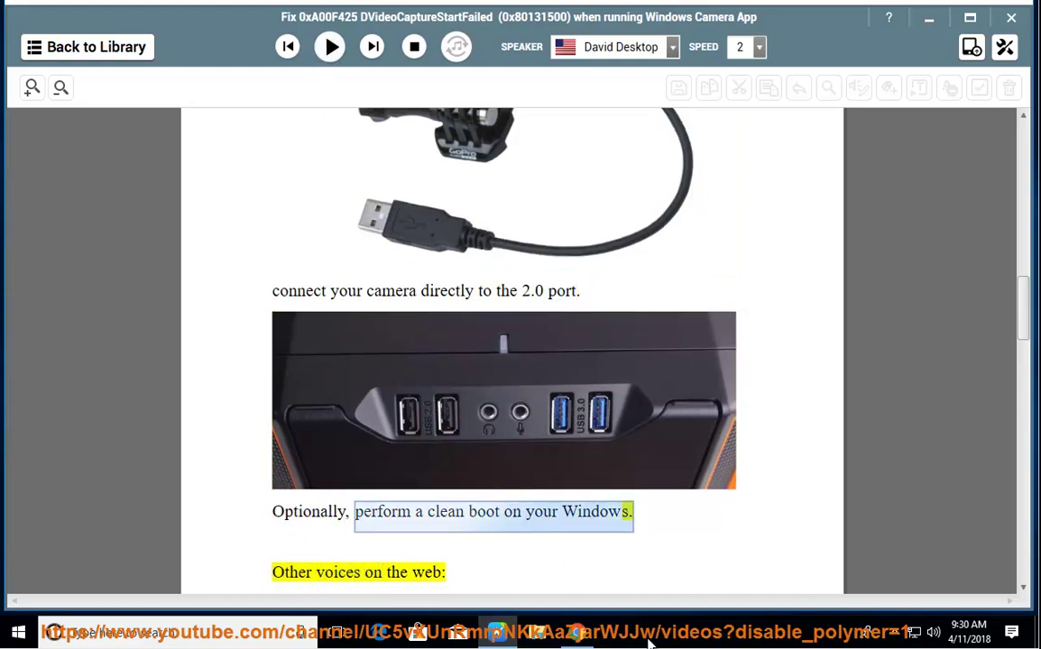
Step: View Task Manager's Startup entries Internet Download Manager and VMware Tools Core Service, then close
right_click(648, 636)
click(776, 563)
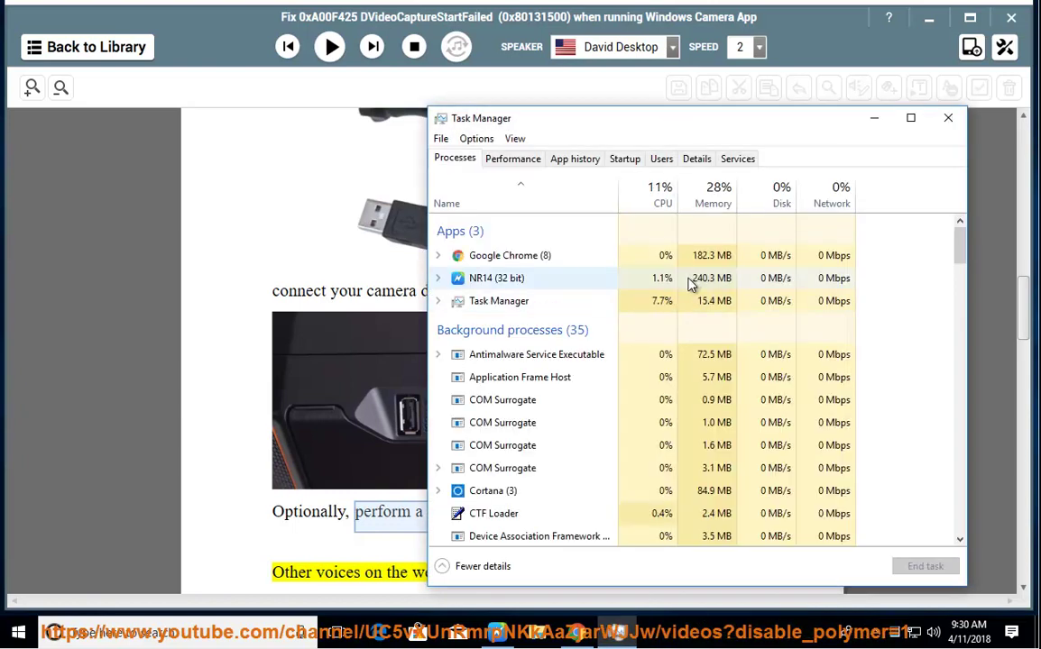
click(623, 159)
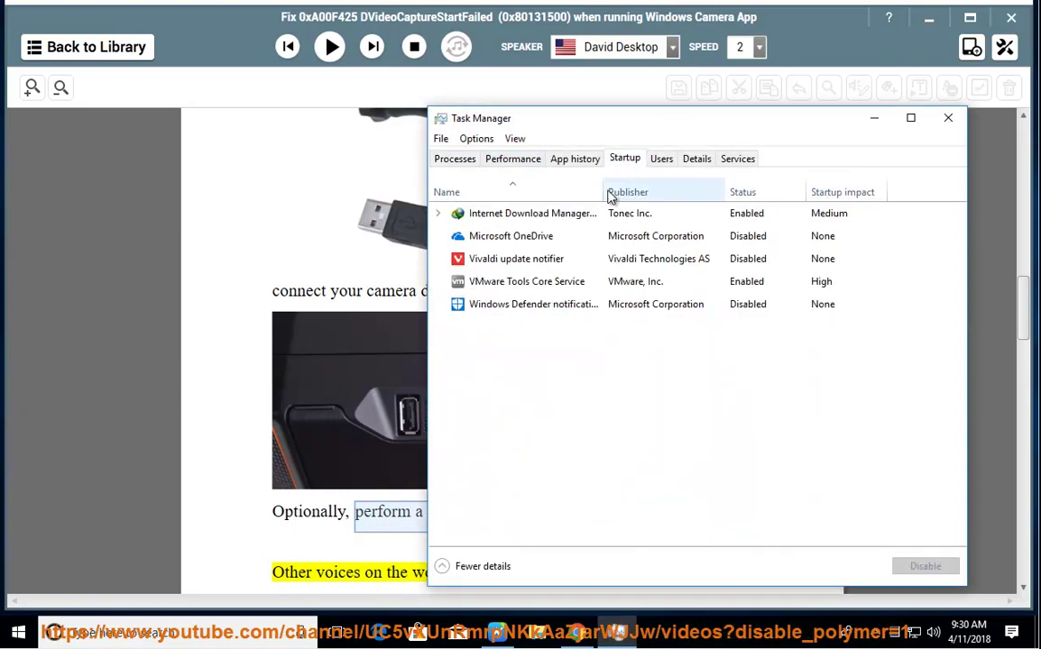
click(557, 217)
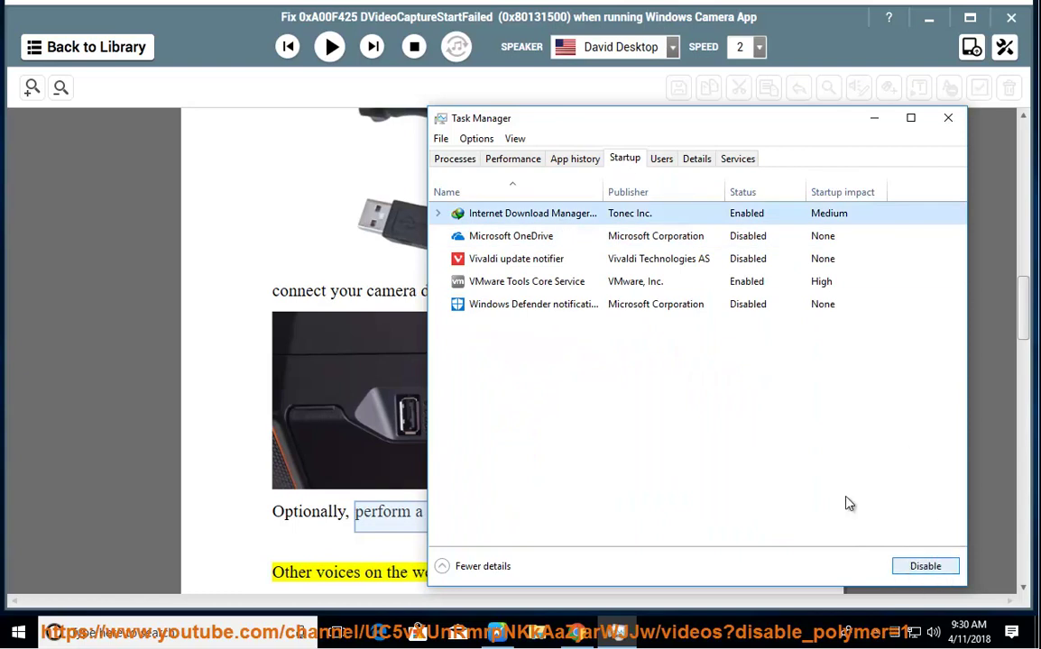
click(701, 283)
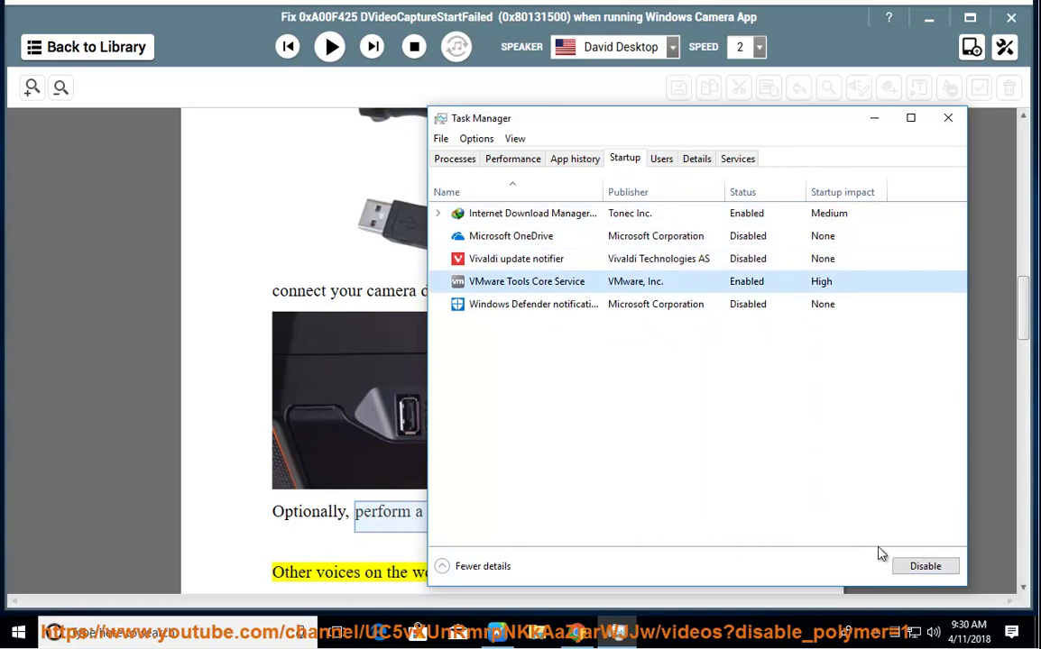
click(948, 117)
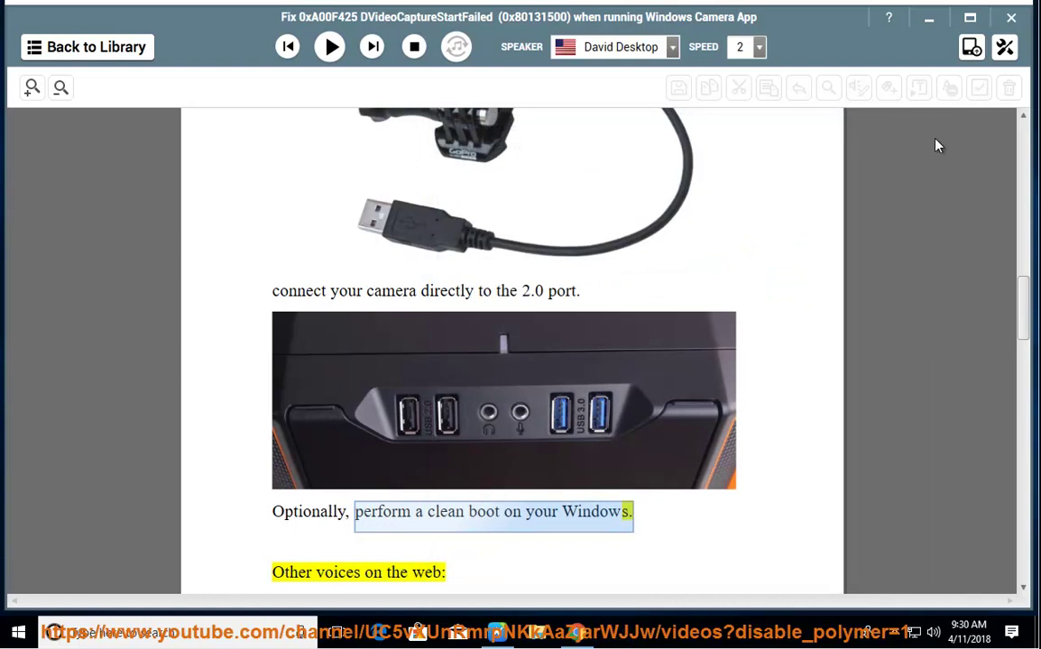
Step: Launch System Configuration by running MSCONFIG from the Run box
key(super+r)
text(M)
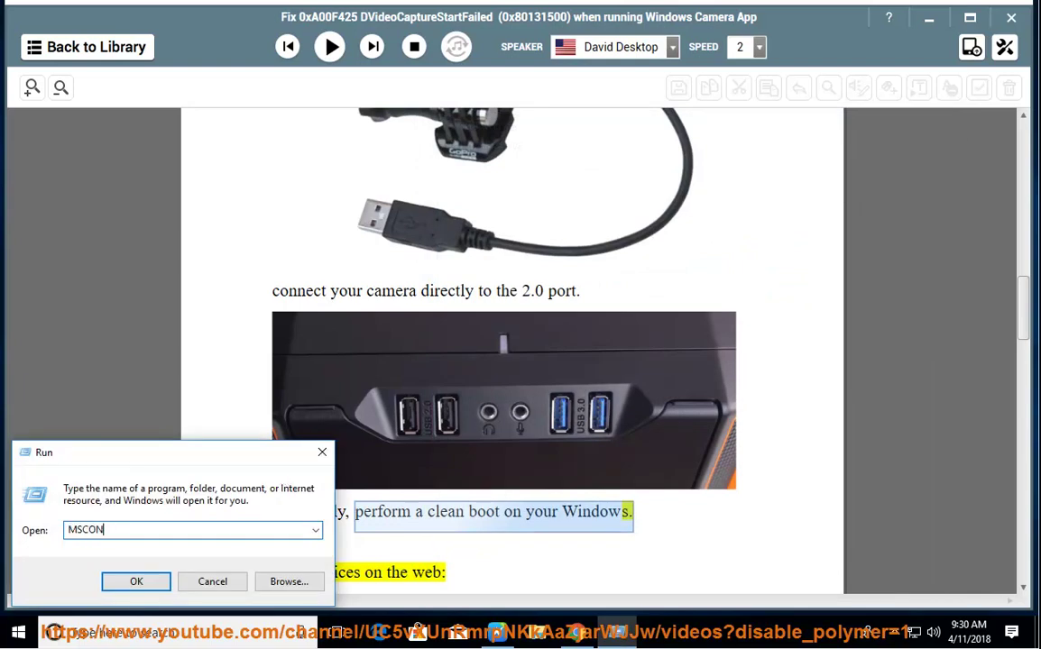
double_click(124, 527)
click(133, 581)
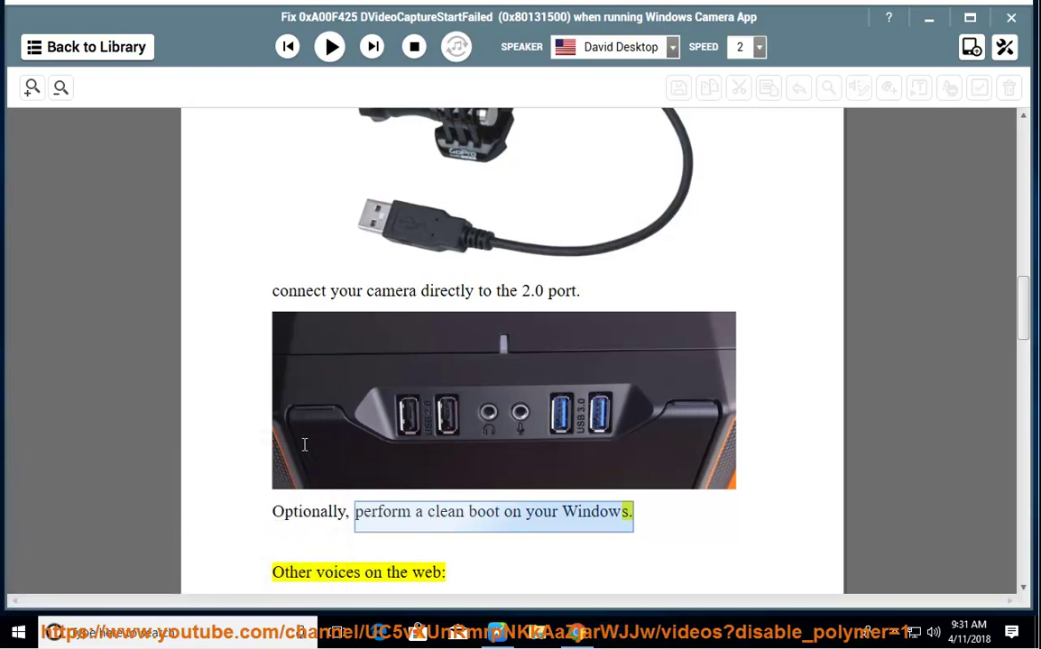
Step: Select Selective startup, hide Microsoft services, Disable all, then Cancel and resume reading
click(339, 309)
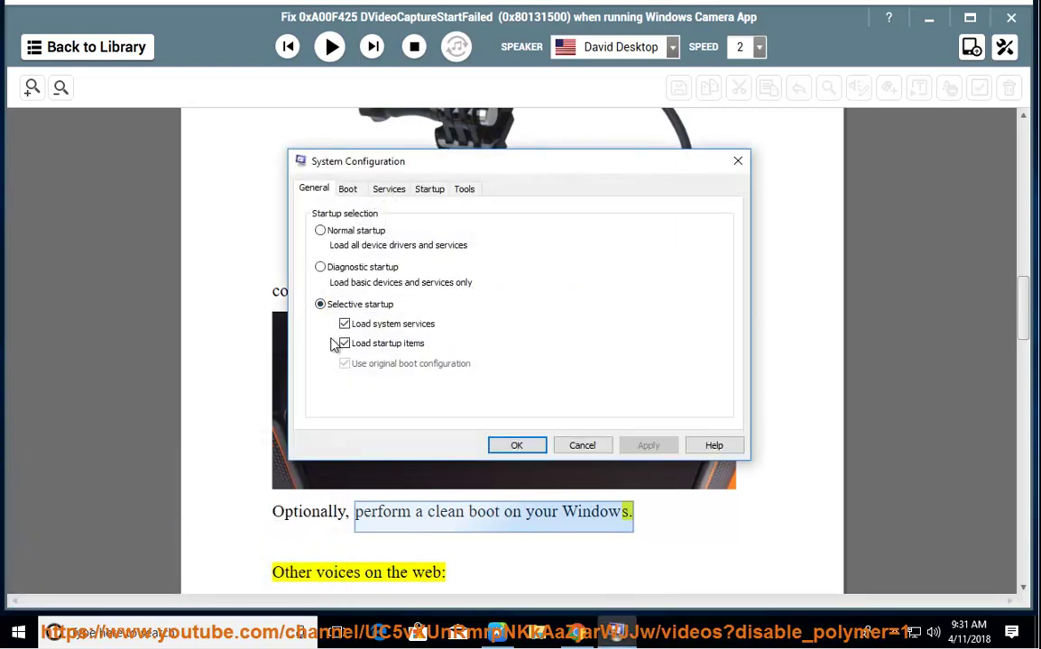
click(391, 191)
click(310, 417)
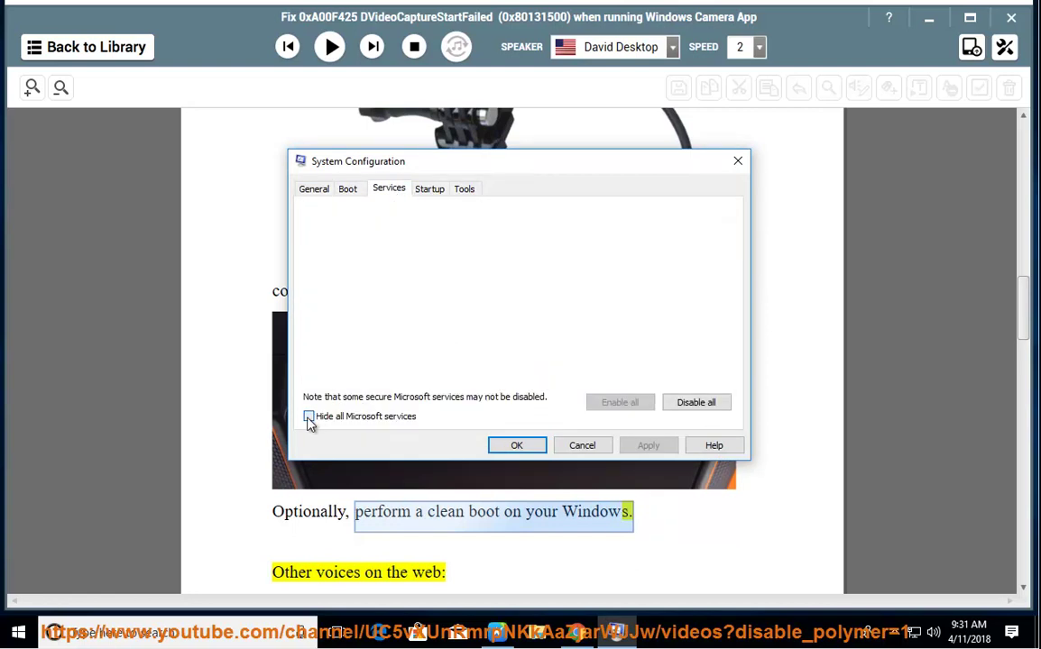
click(688, 403)
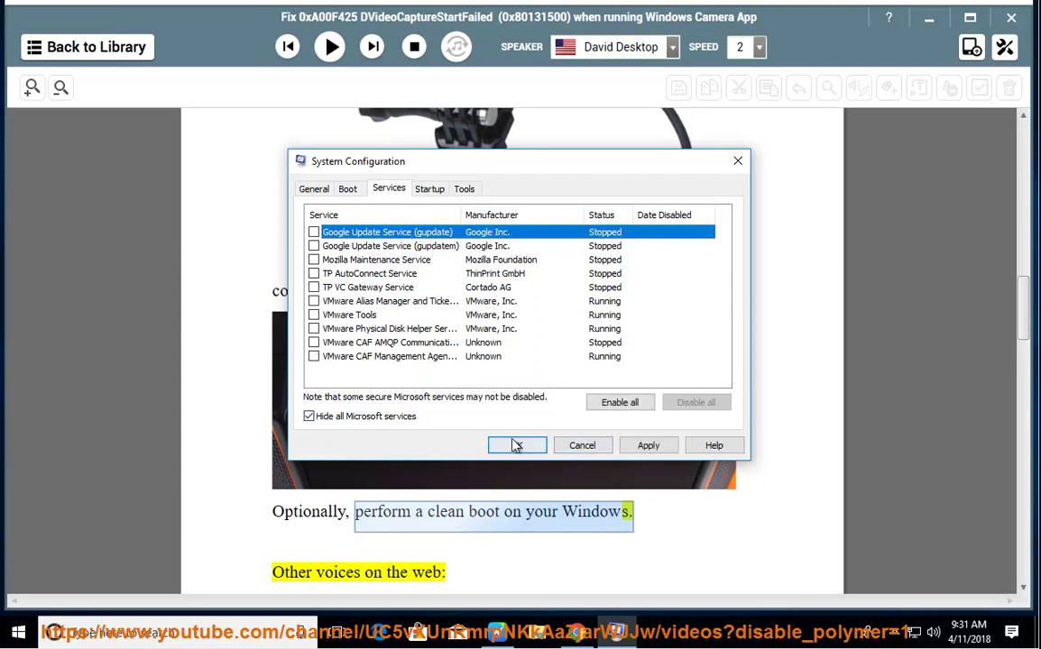
click(582, 445)
click(330, 47)
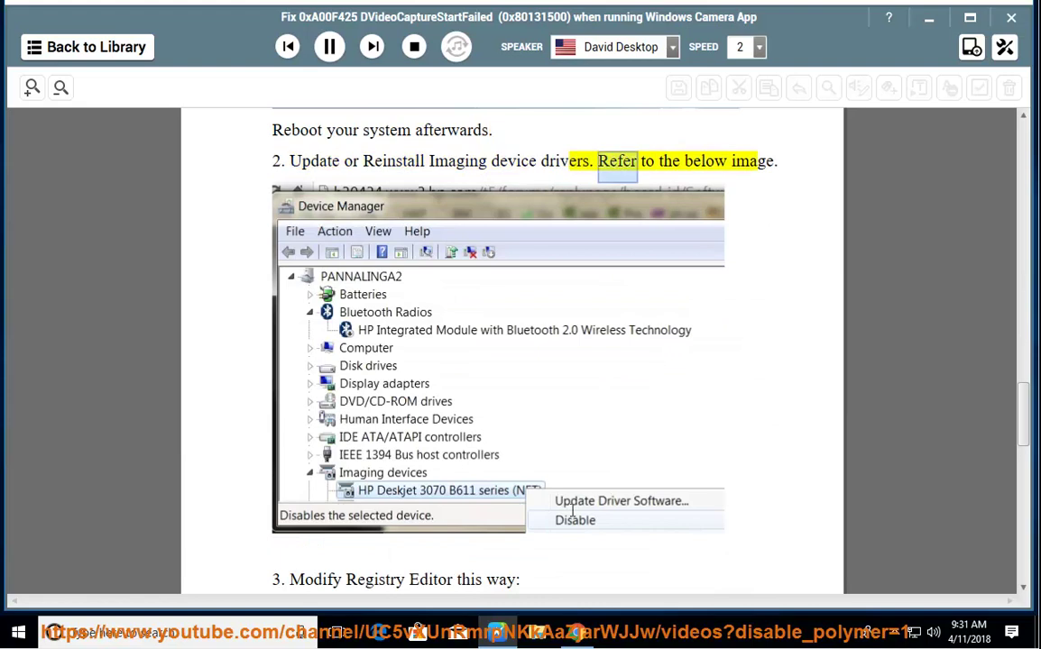
Step: Pause after the imaging-driver tip, minimize NaturalReader, and bring up This PC's context menu
click(329, 46)
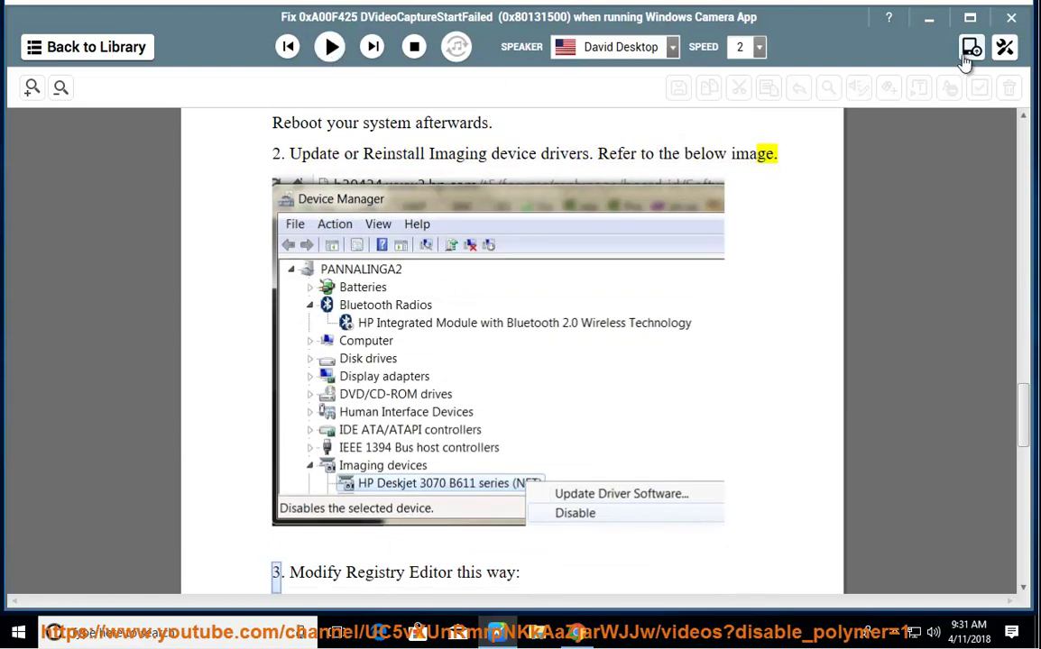
click(925, 23)
right_click(39, 33)
Step: Open Device Manager in Computer Management for This PC
click(132, 81)
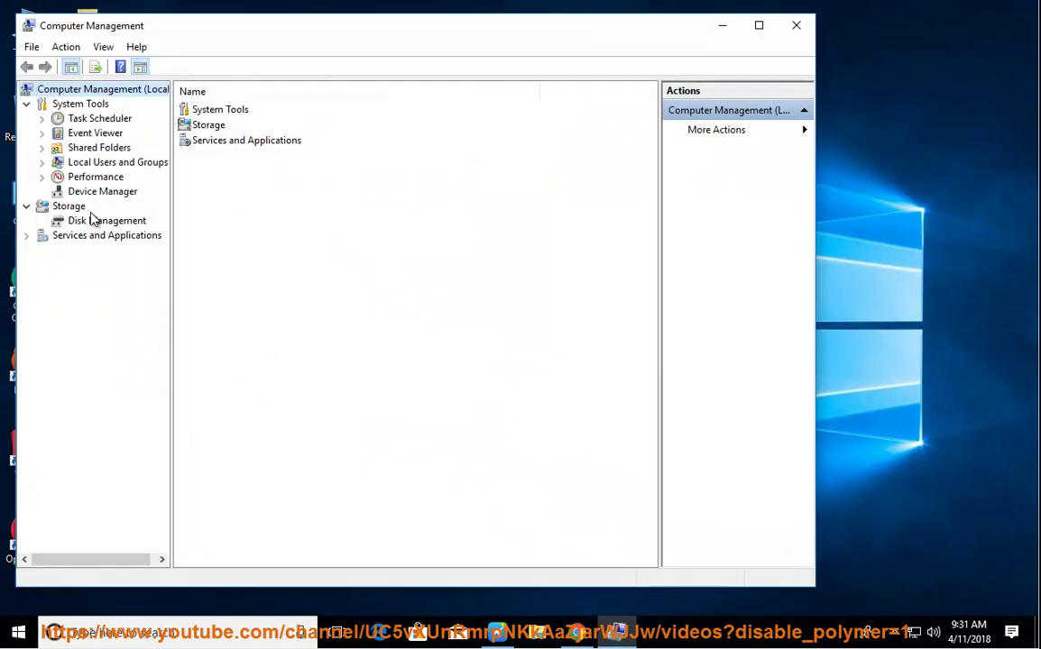
click(92, 191)
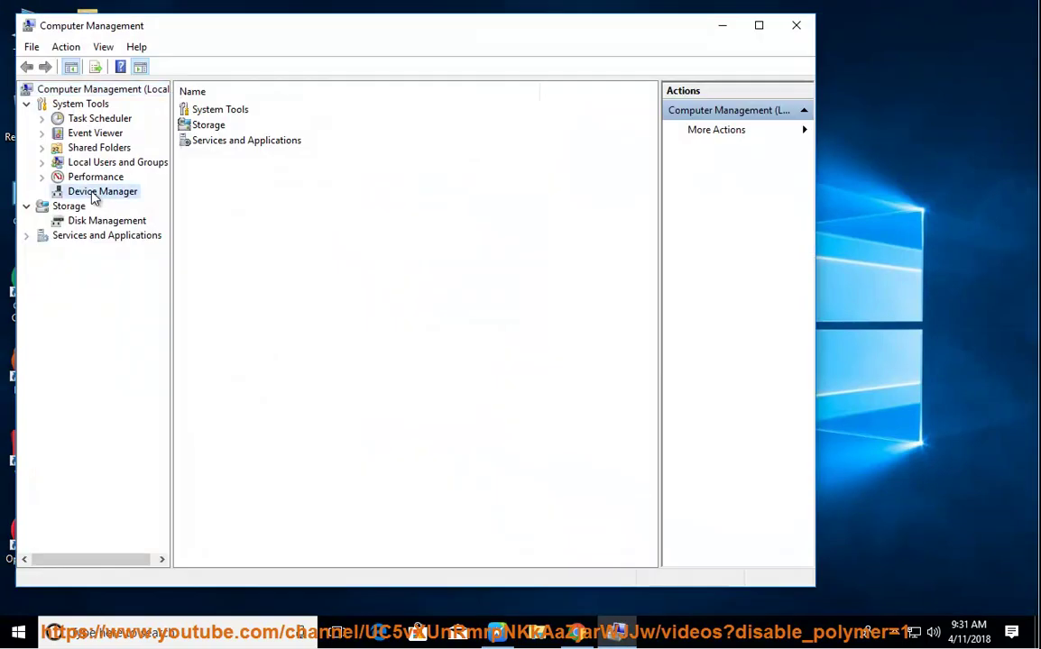
click(499, 634)
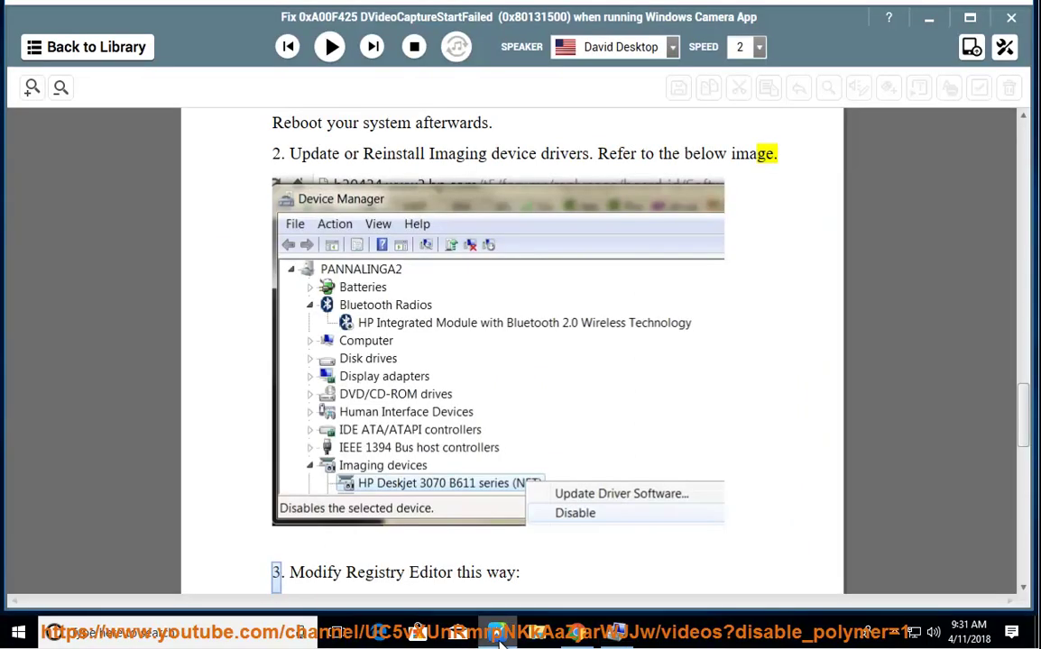
click(927, 31)
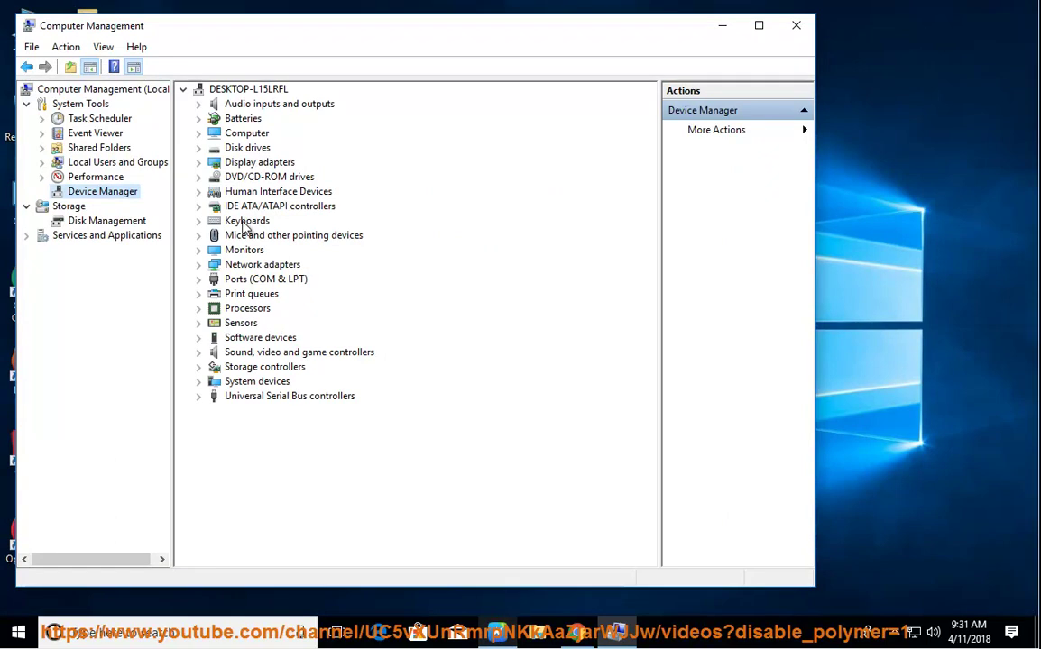
Step: Expand IDE ATA/ATAPI controllers, view ATA Channel 0's driver menu, then return to the guide
click(196, 213)
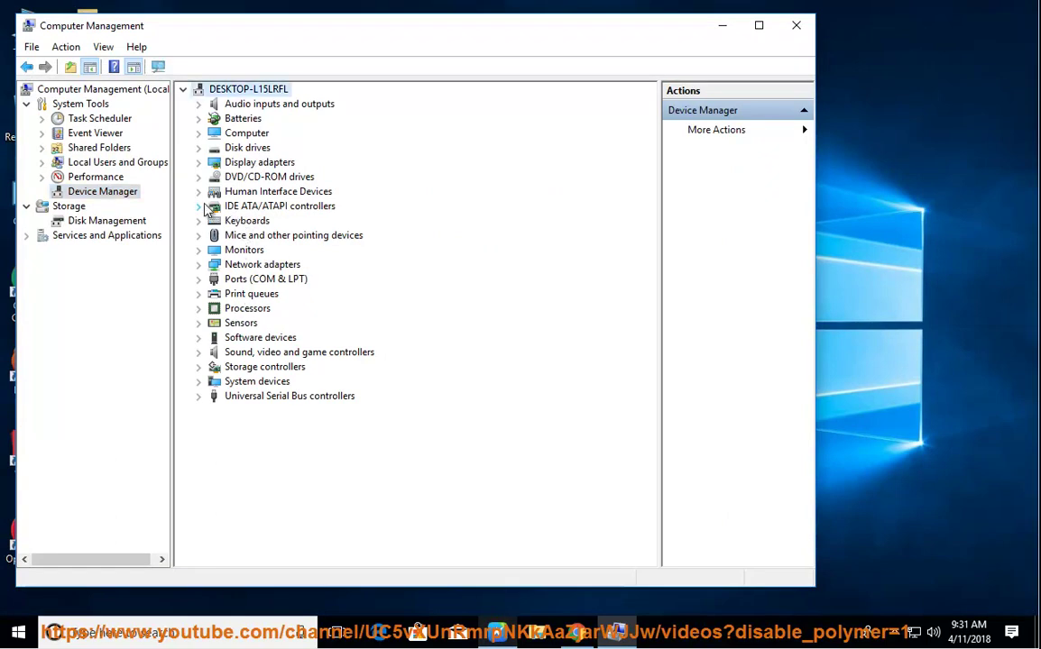
click(199, 206)
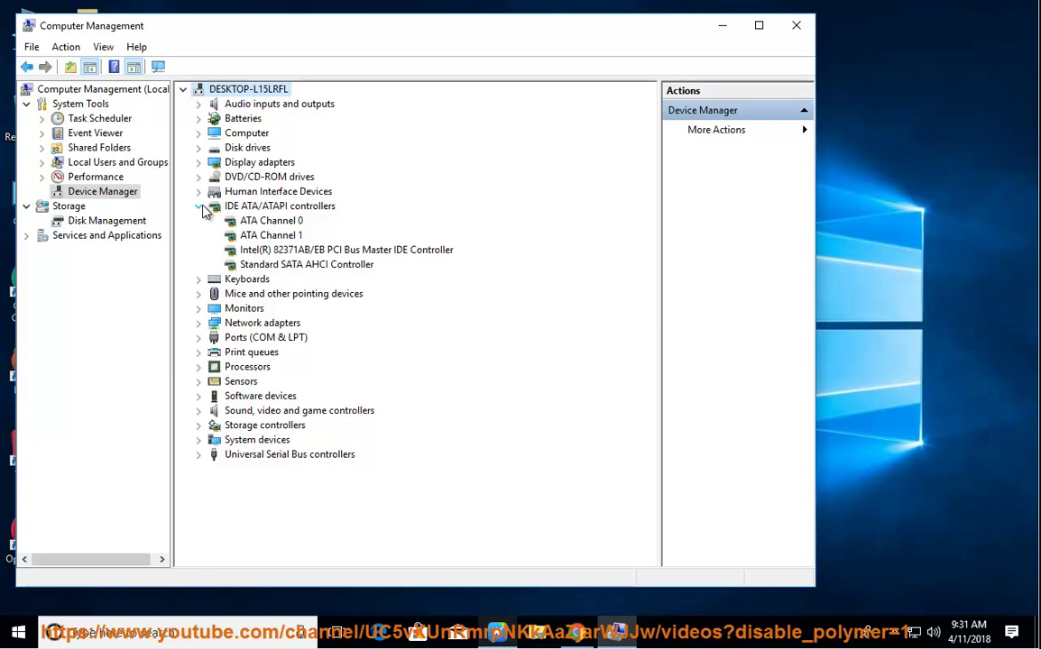
click(276, 224)
right_click(288, 222)
click(492, 477)
click(497, 631)
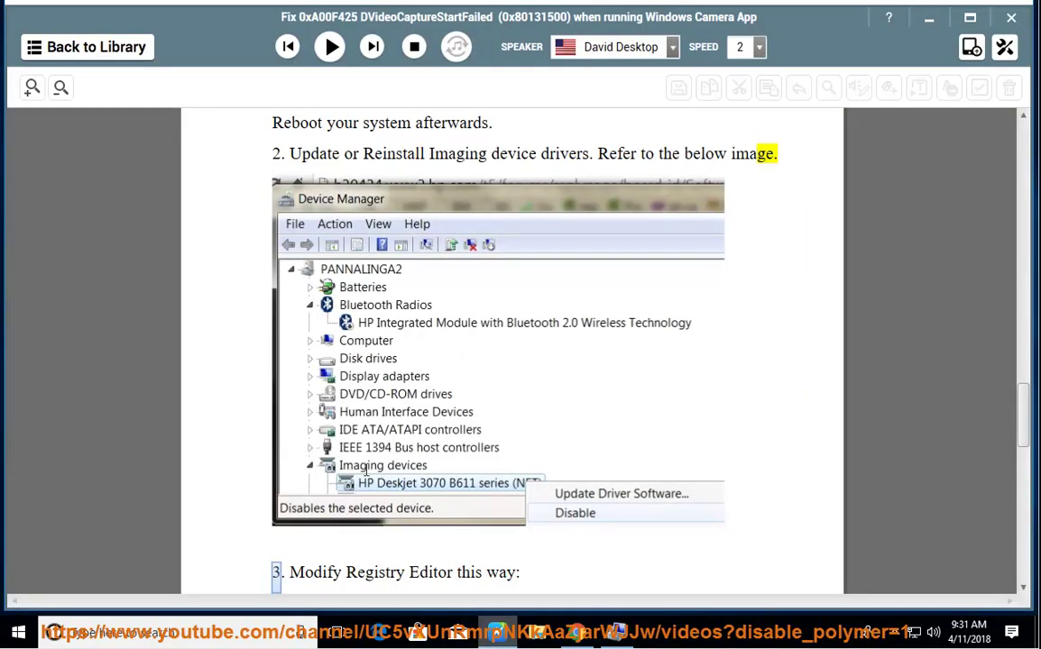
Step: Read the registry step aloud, select the word 'Registry', and open the Run box
click(330, 47)
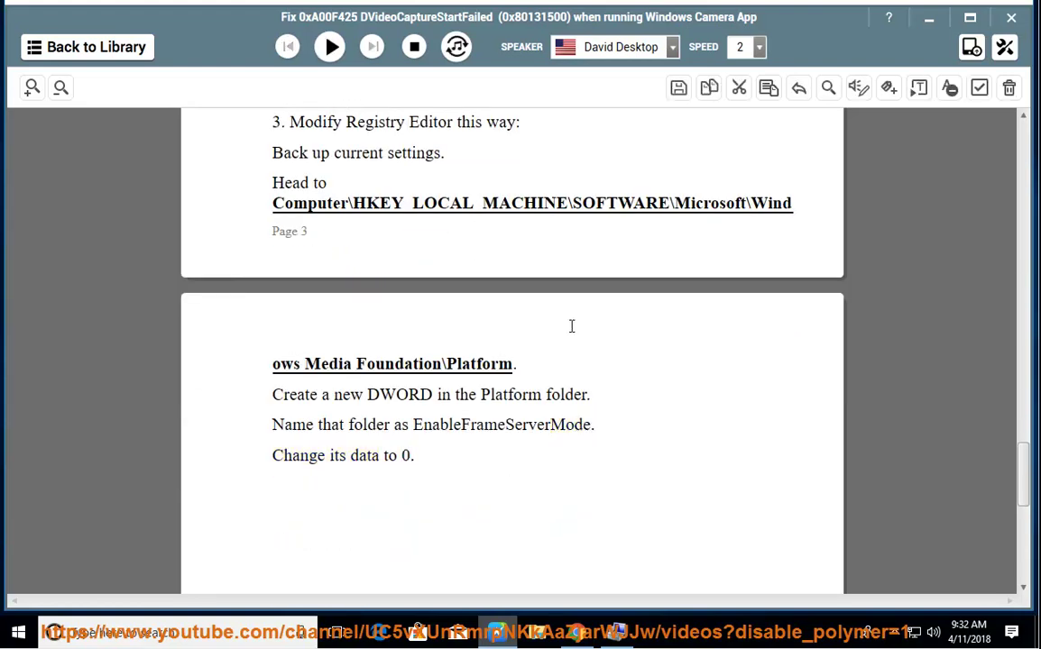
scroll(577, 351, up, 1)
double_click(390, 201)
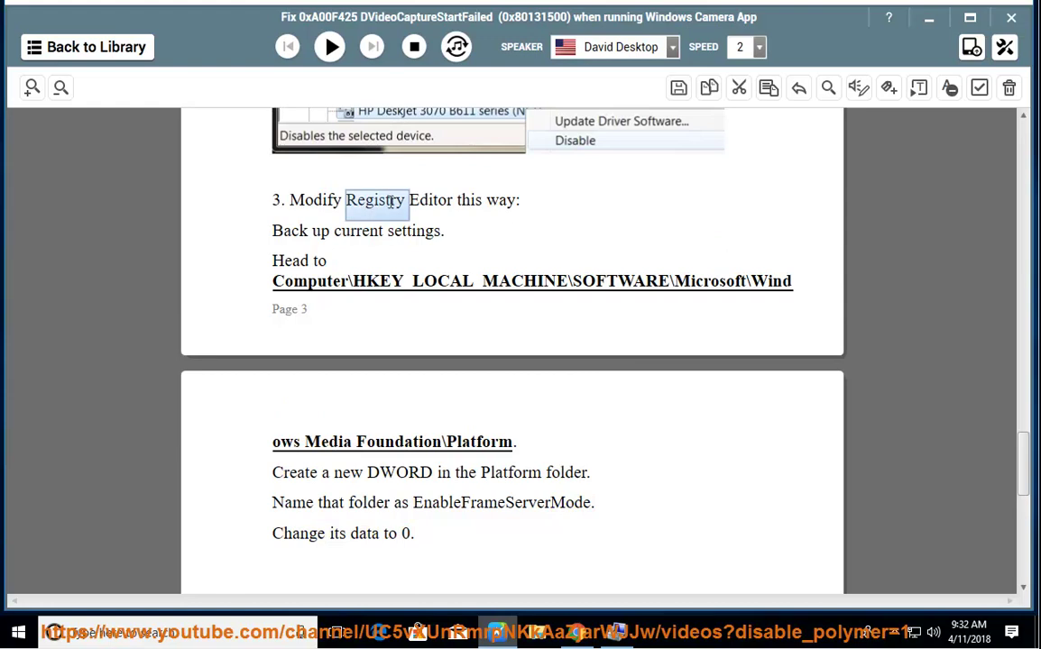
key(super+r)
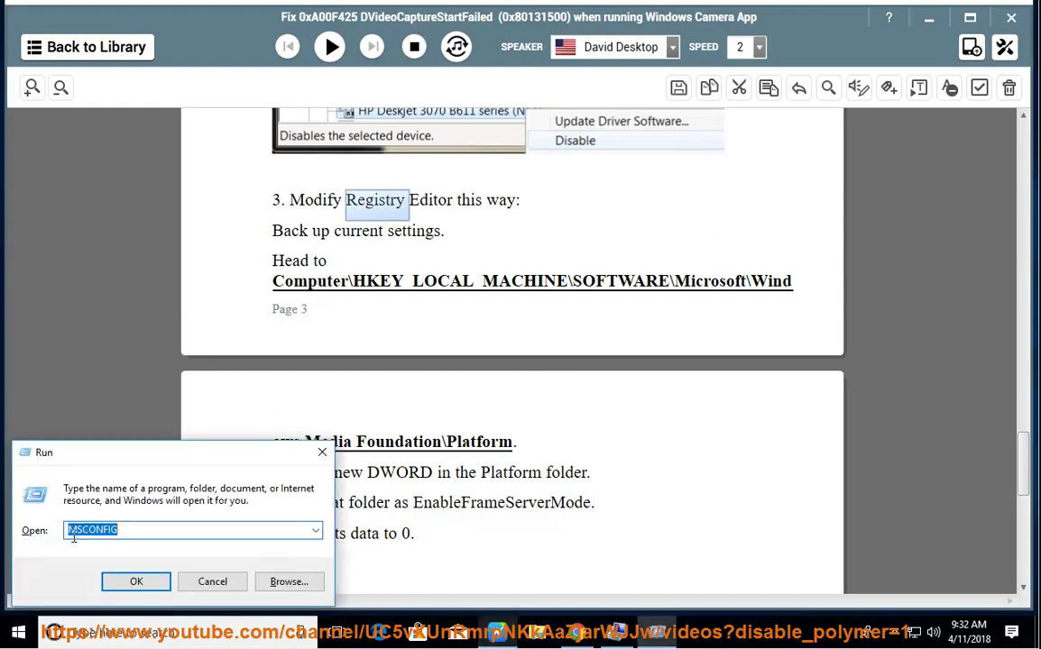
Step: Launch REGEDIT from the Run history and allow Registry Editor to make changes
click(315, 530)
click(221, 558)
click(137, 582)
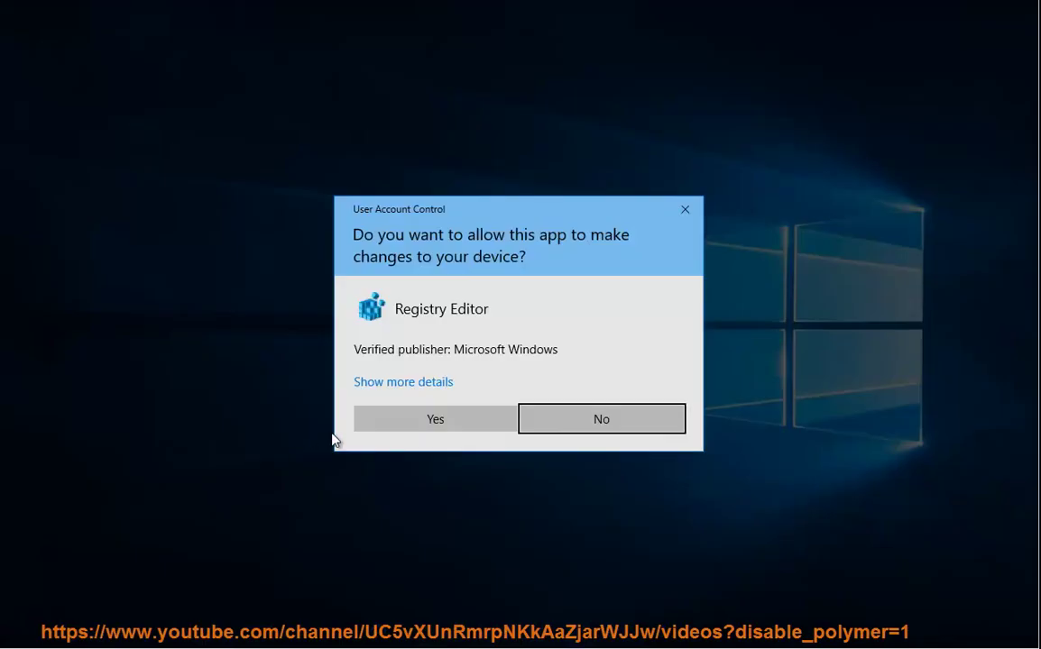
click(404, 423)
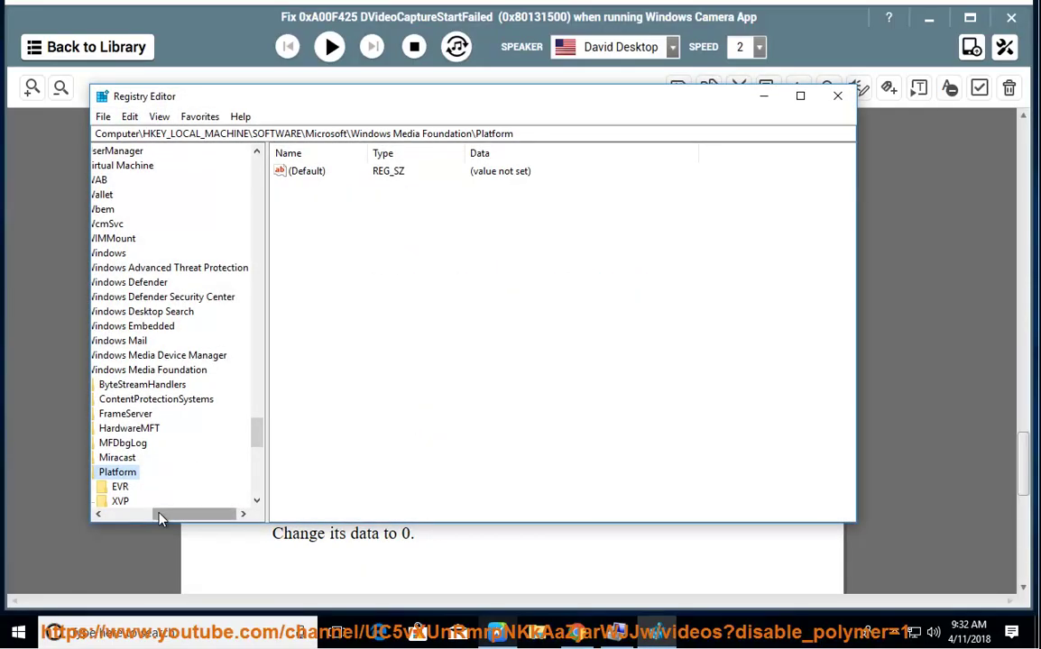
Step: Export the whole registry from the Computer root to the Desktop as REGBAK
click(142, 462)
drag(256, 443, 254, 161)
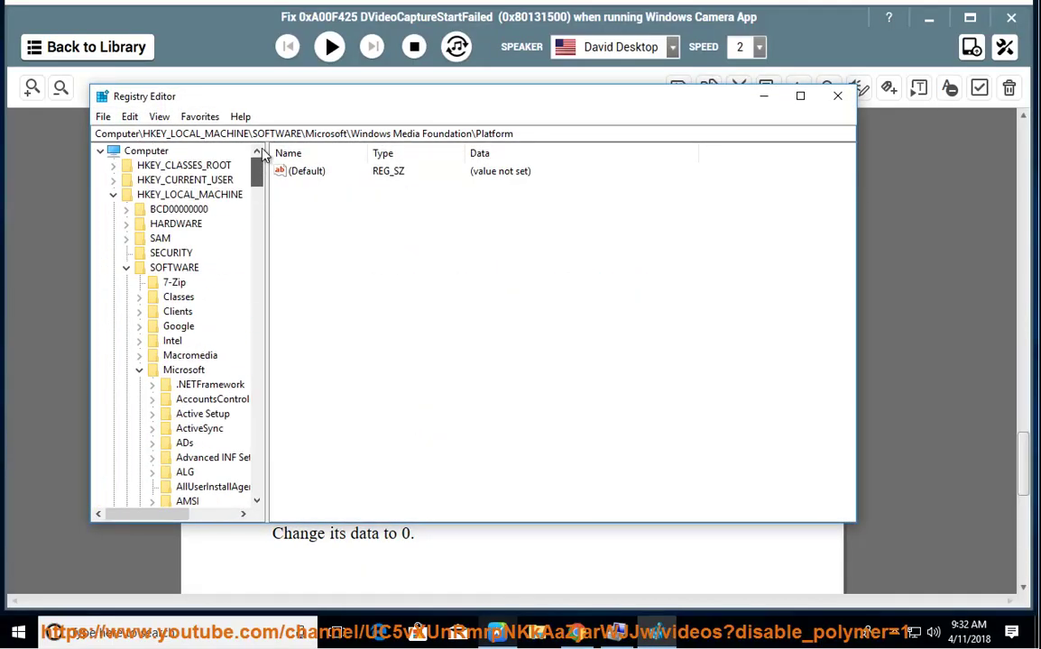
click(131, 153)
click(103, 116)
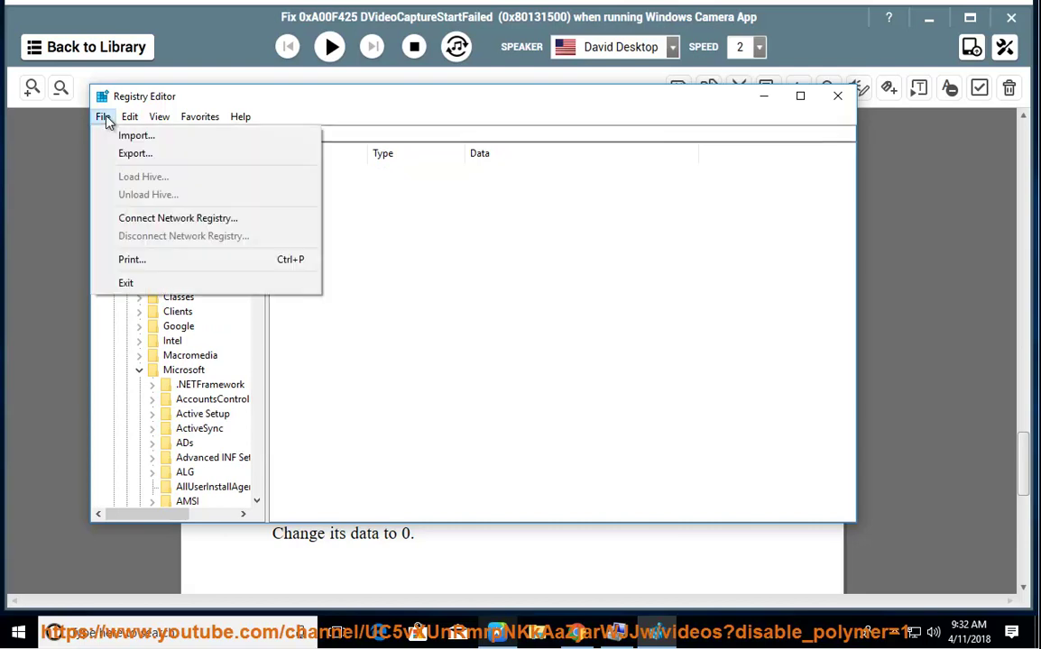
click(102, 155)
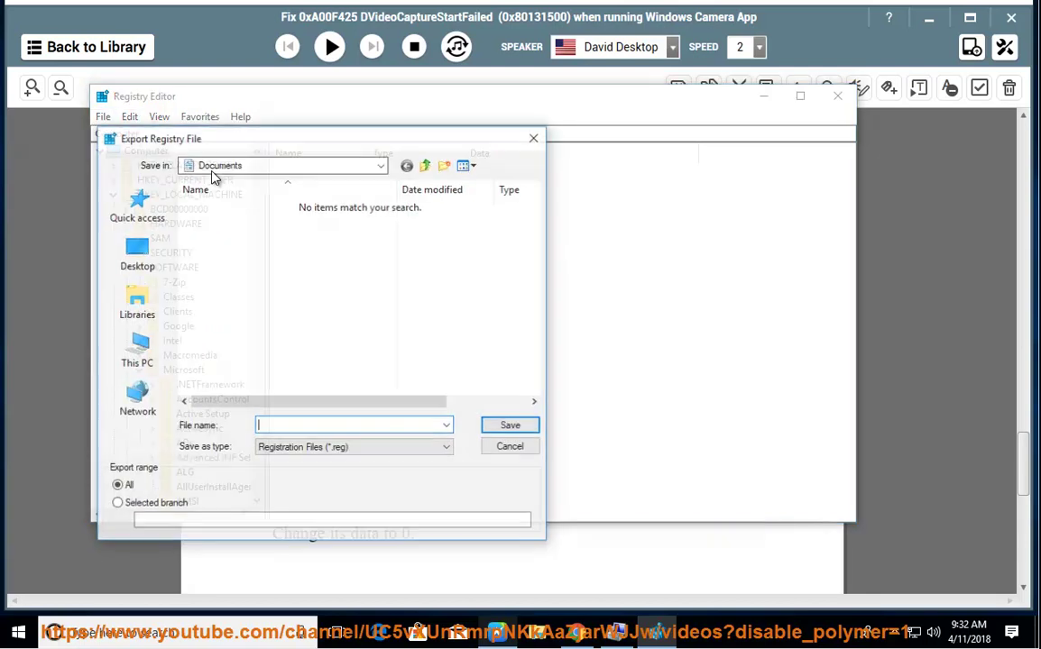
click(147, 259)
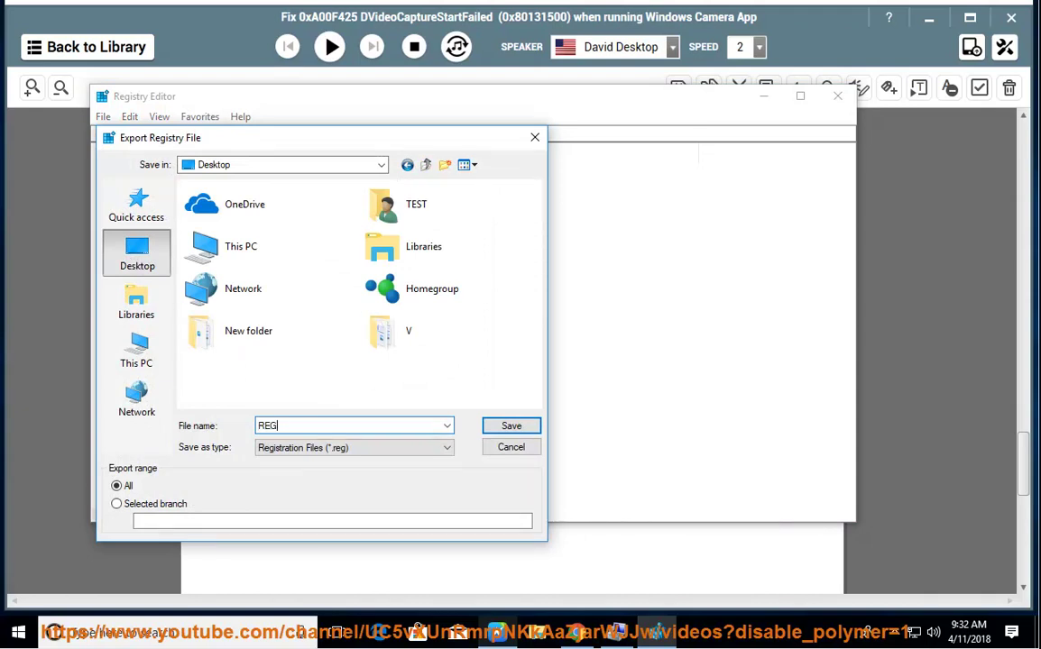
double_click(305, 425)
click(530, 432)
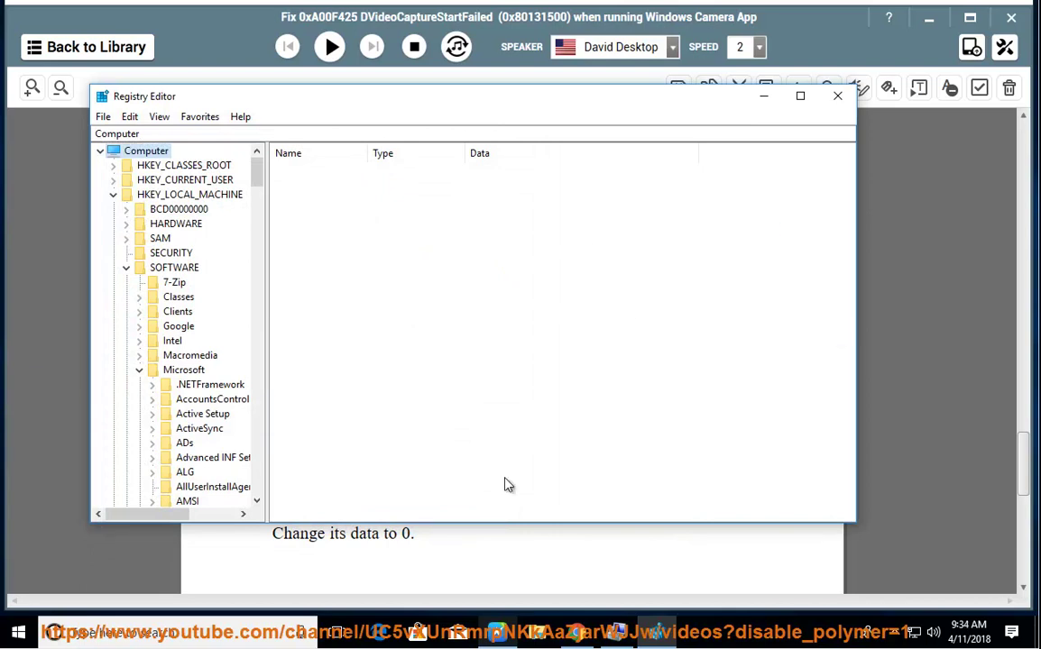
Step: Copy the full Windows Media Foundation\Platform registry path from the guide
click(492, 640)
drag(507, 442, 251, 291)
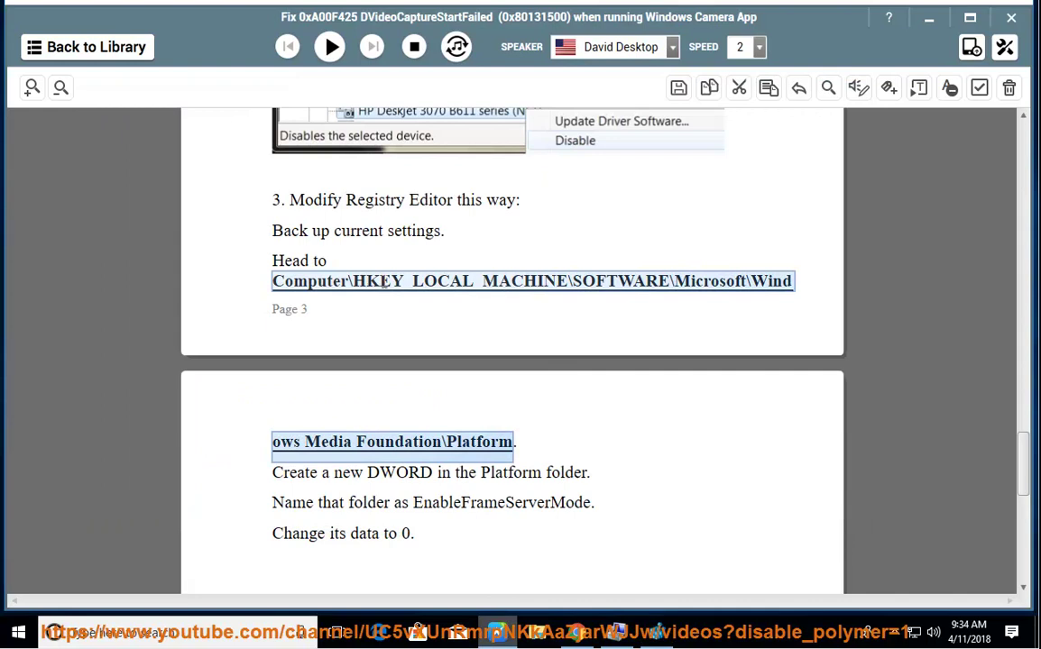
right_click(446, 285)
click(442, 311)
Step: Paste the path into Registry Editor's address bar to reach Platform, then return to the guide
click(498, 631)
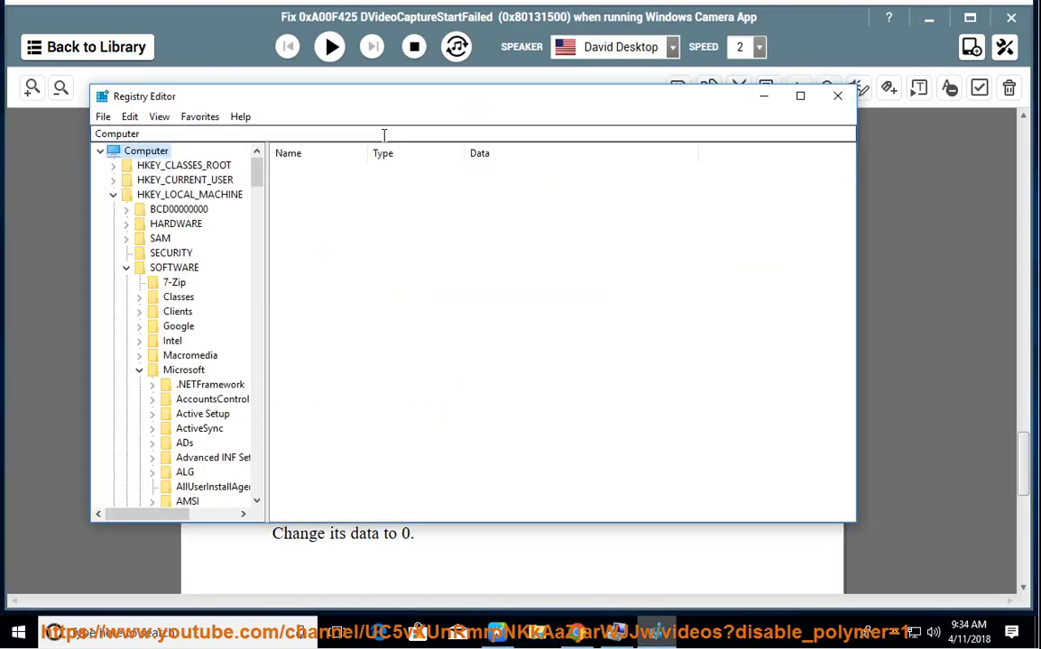
click(126, 132)
right_click(127, 133)
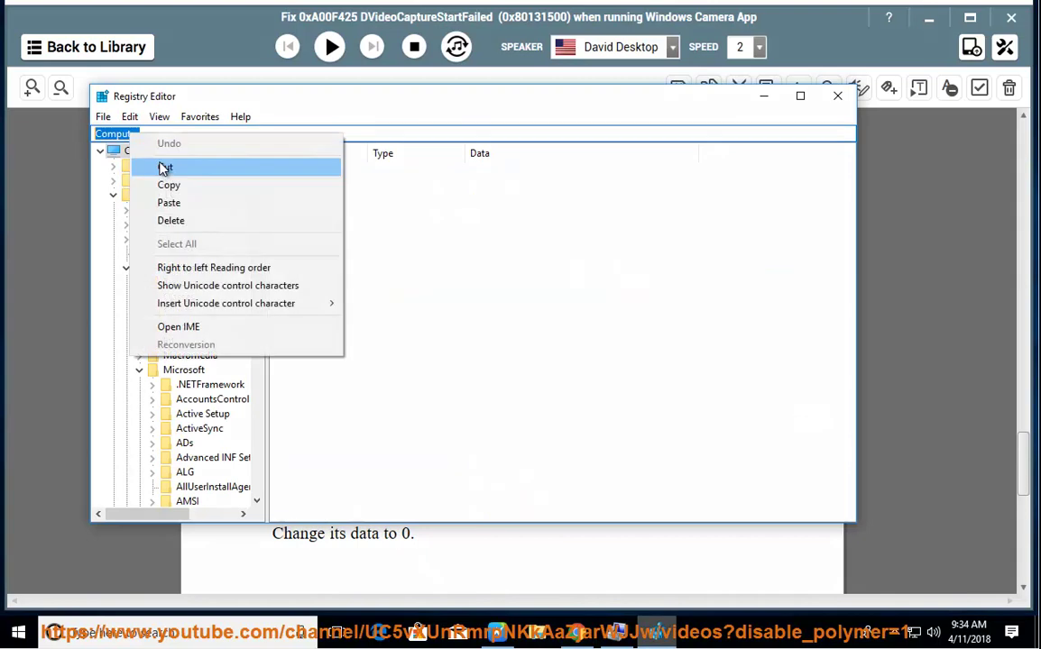
click(185, 202)
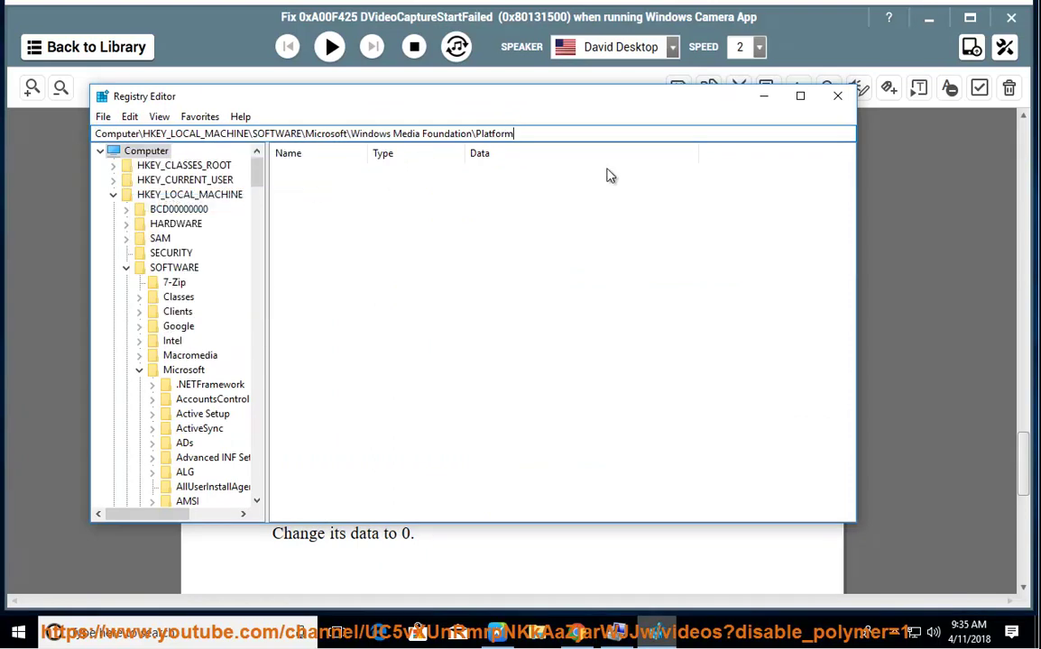
key(Return)
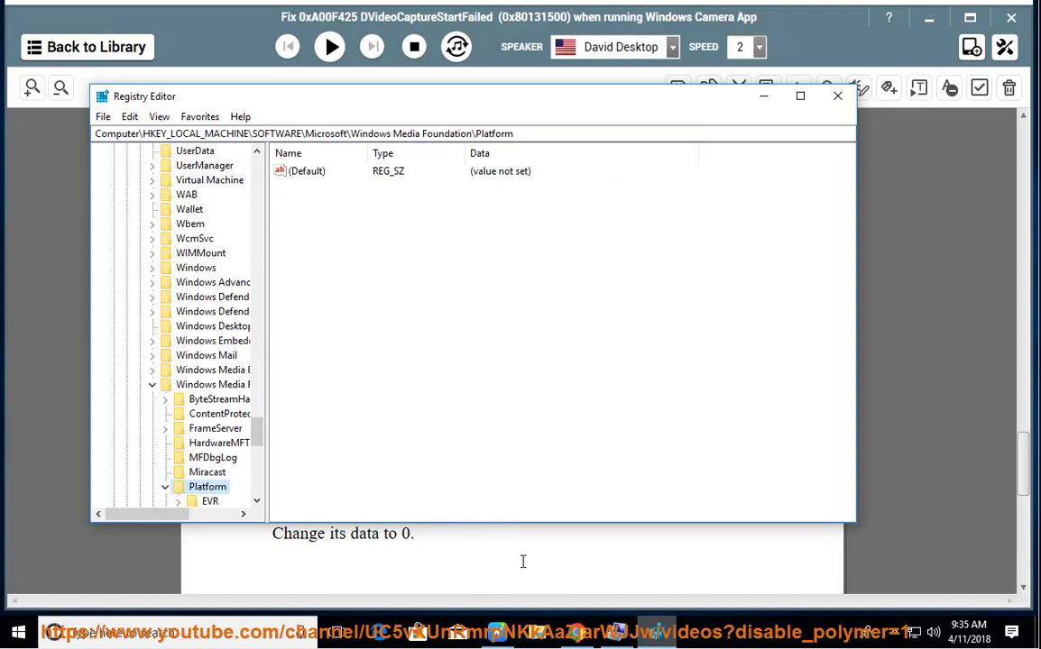
click(465, 582)
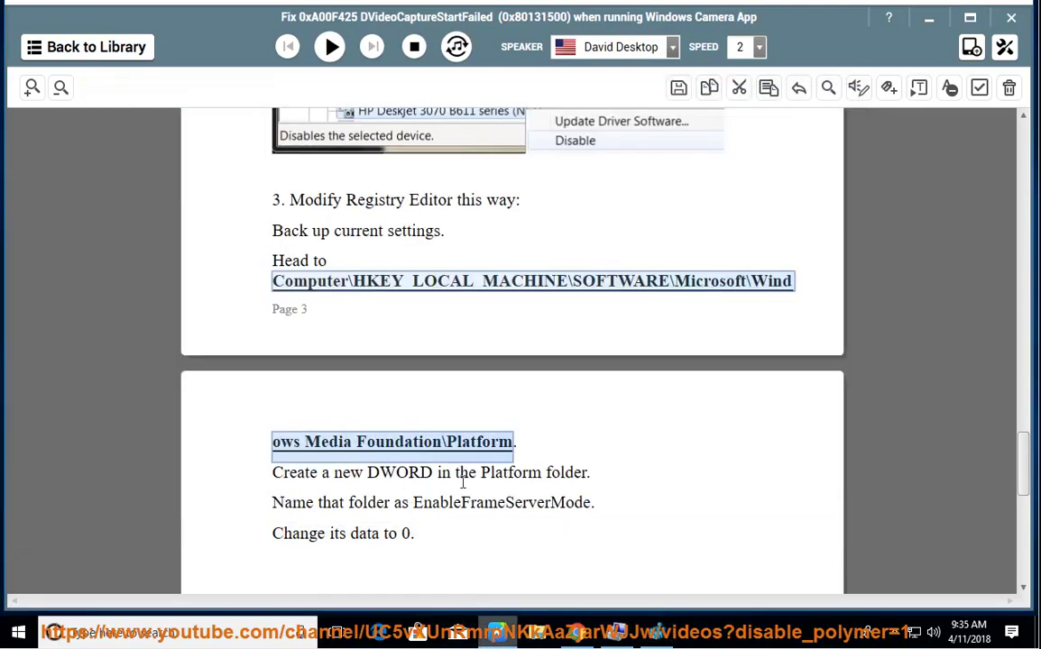
Step: Copy the value name EnableFrameServerMode from the guide
double_click(397, 472)
double_click(492, 504)
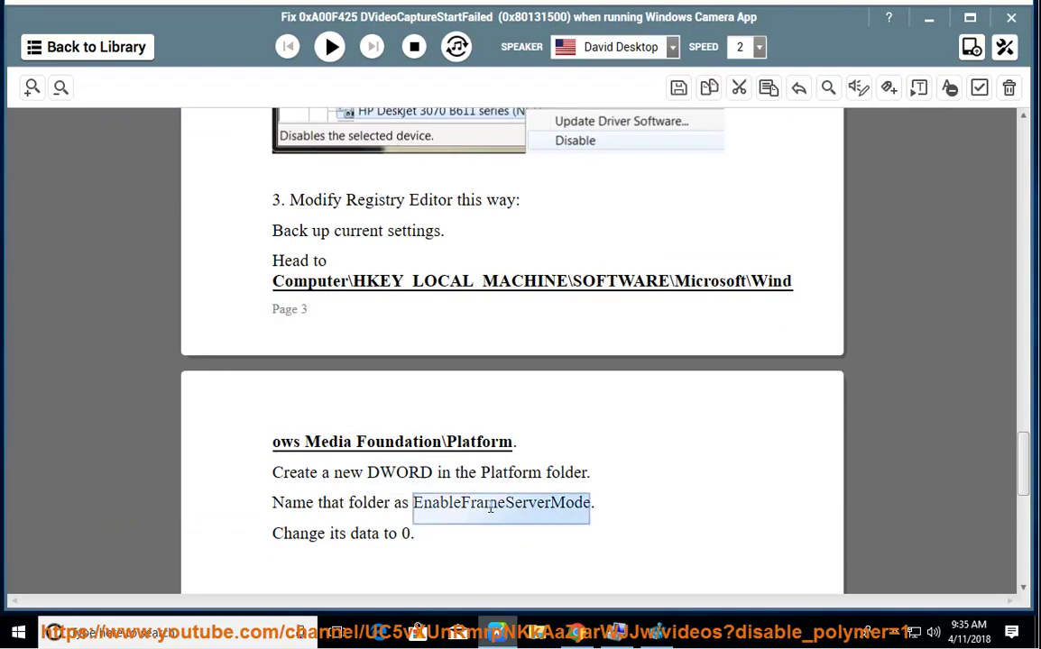
right_click(491, 505)
click(556, 386)
Step: Create a new DWORD (32-bit) value under Platform named EnableFrameServerMode
click(657, 631)
right_click(368, 222)
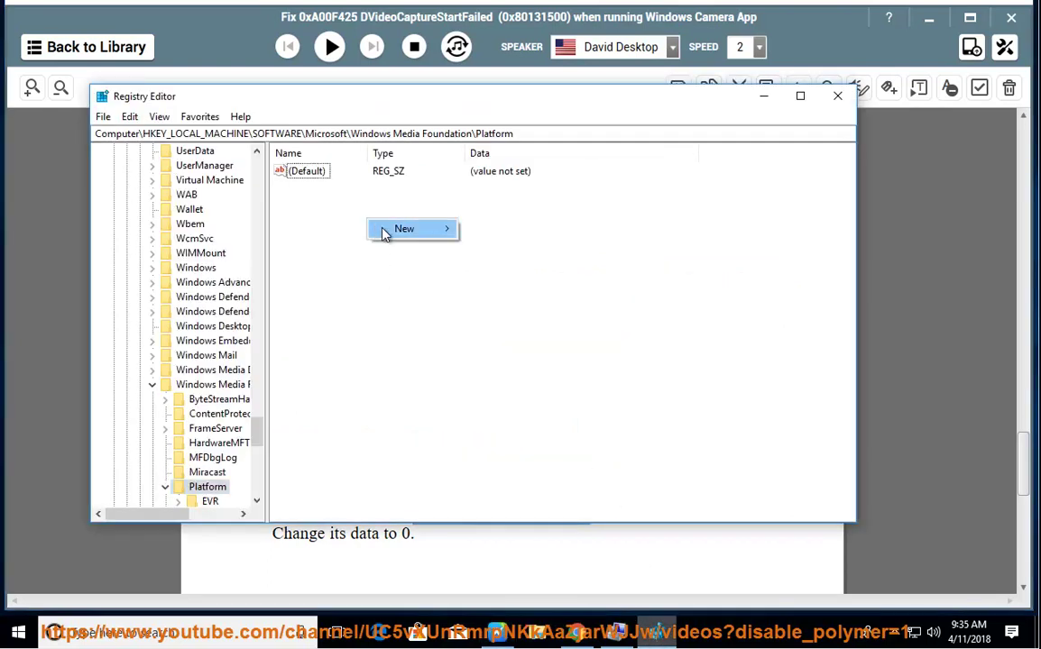
mouse_move(391, 230)
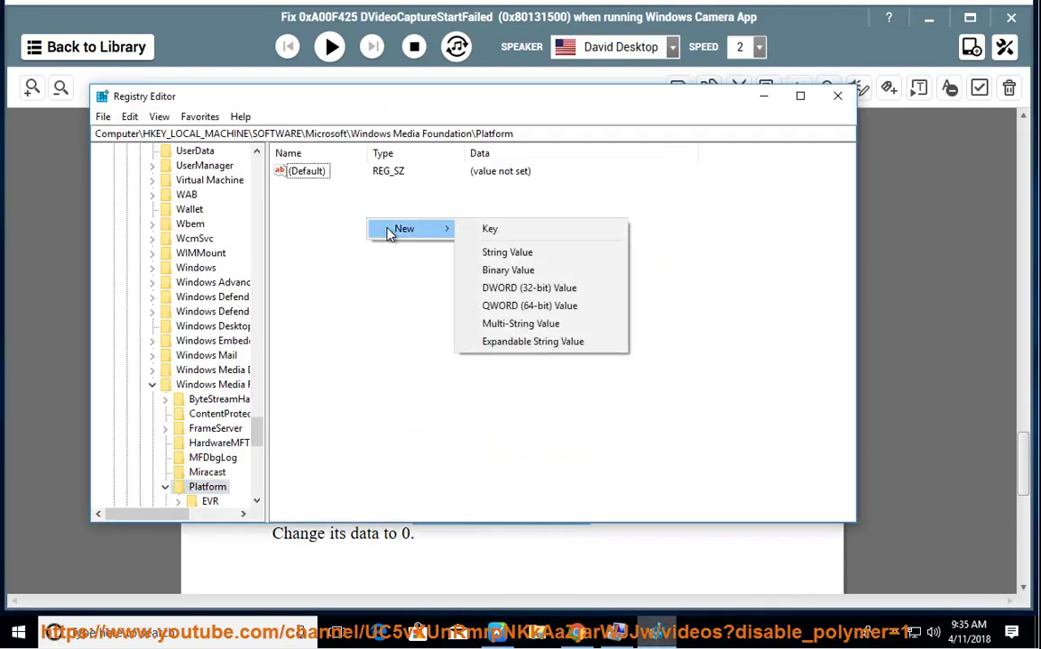
click(568, 290)
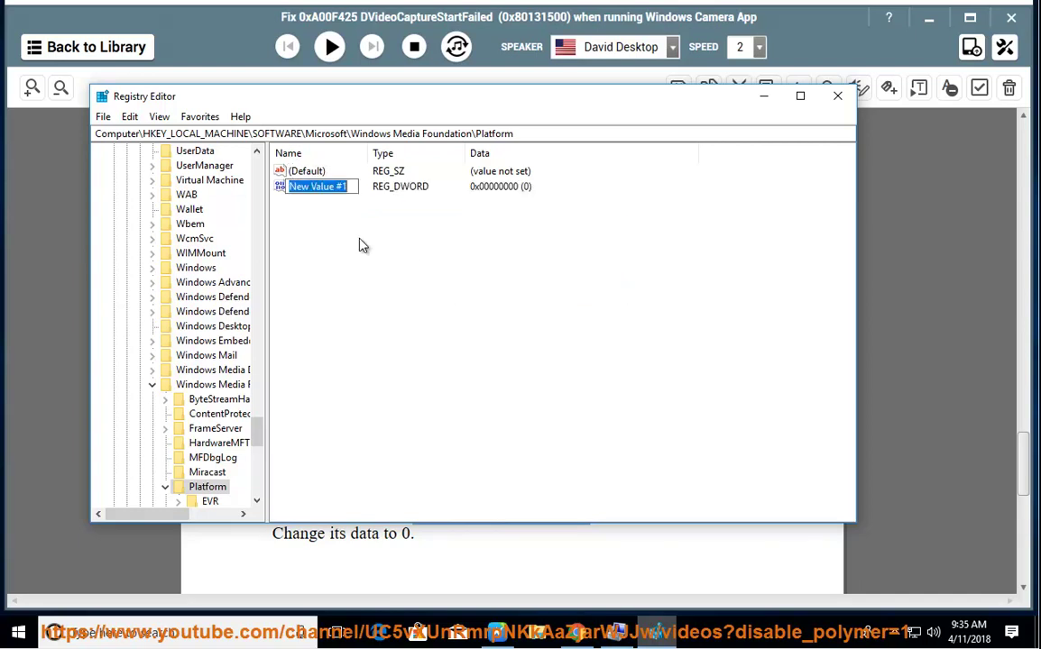
right_click(342, 192)
click(379, 259)
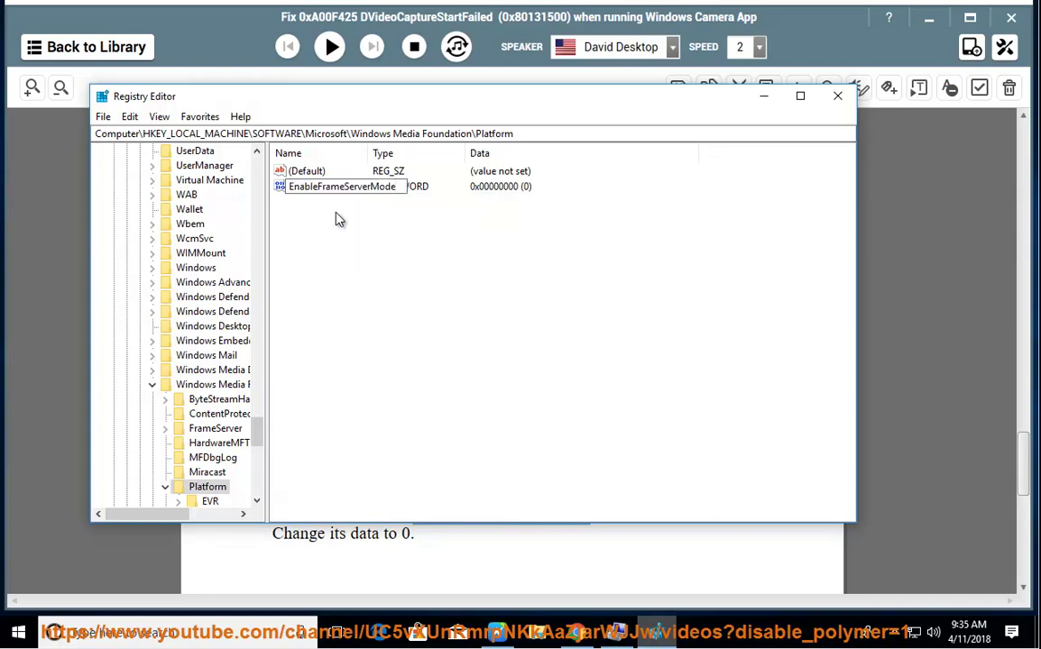
key(Return)
Step: Confirm EnableFrameServerMode's data as 0 and widen the Name column
right_click(294, 176)
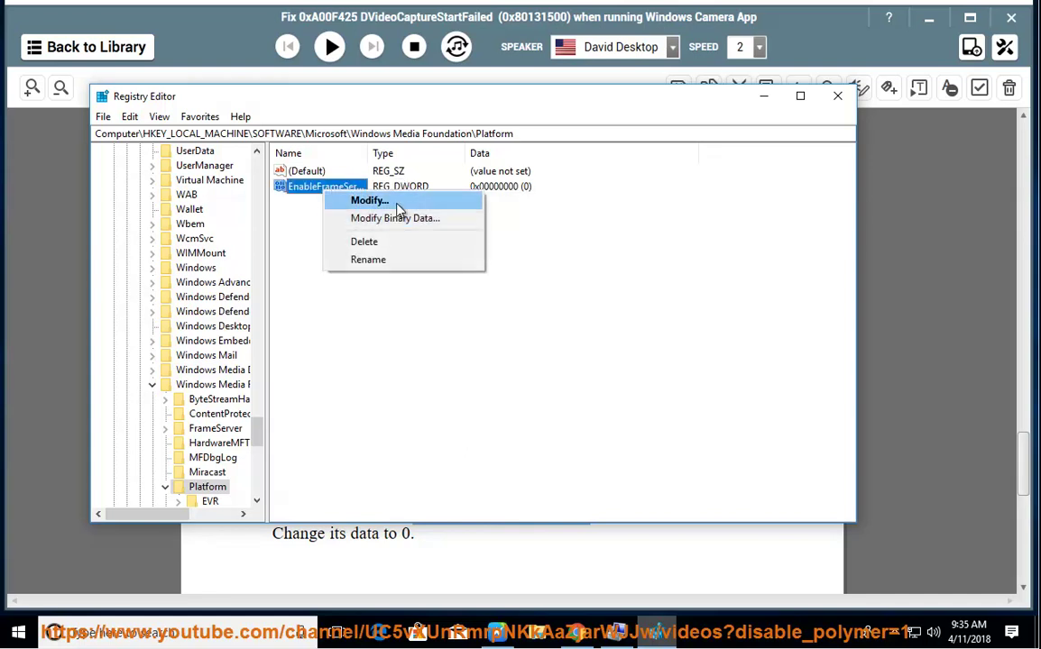
click(400, 200)
drag(231, 169, 372, 217)
click(500, 346)
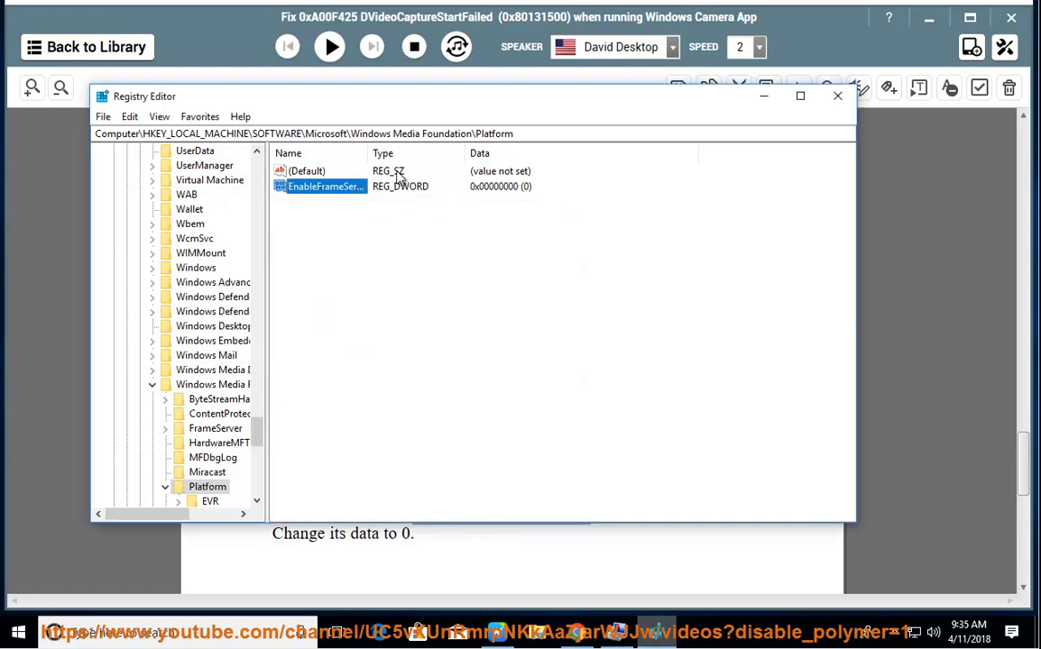
drag(365, 153, 412, 155)
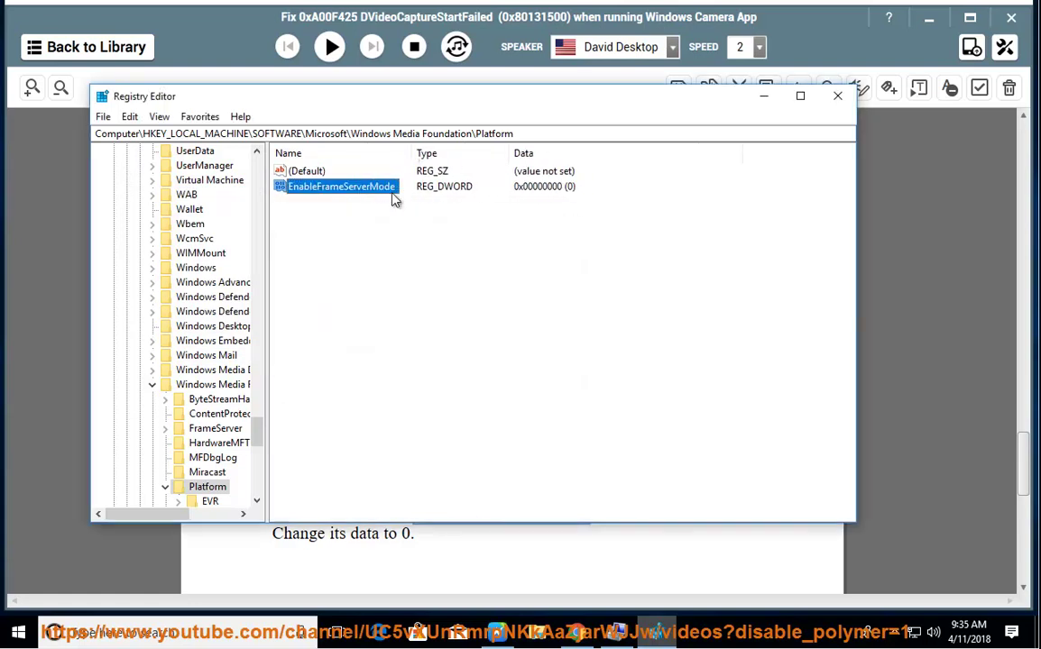
Step: Reopen EnableFrameServerMode, check its data against the guide, and confirm 0
double_click(341, 187)
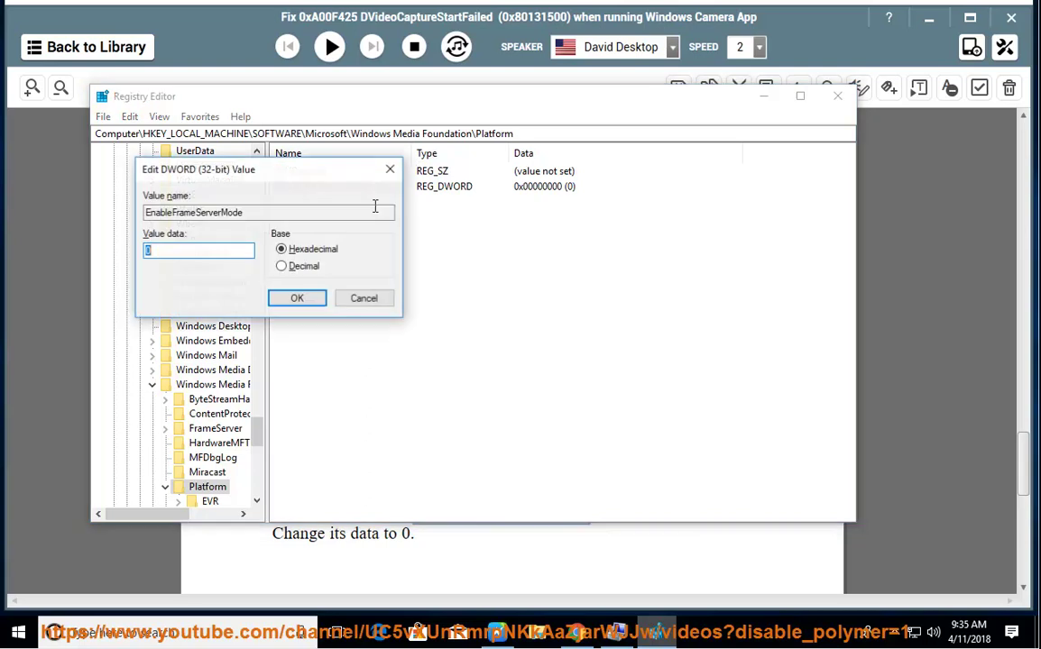
drag(321, 171, 441, 274)
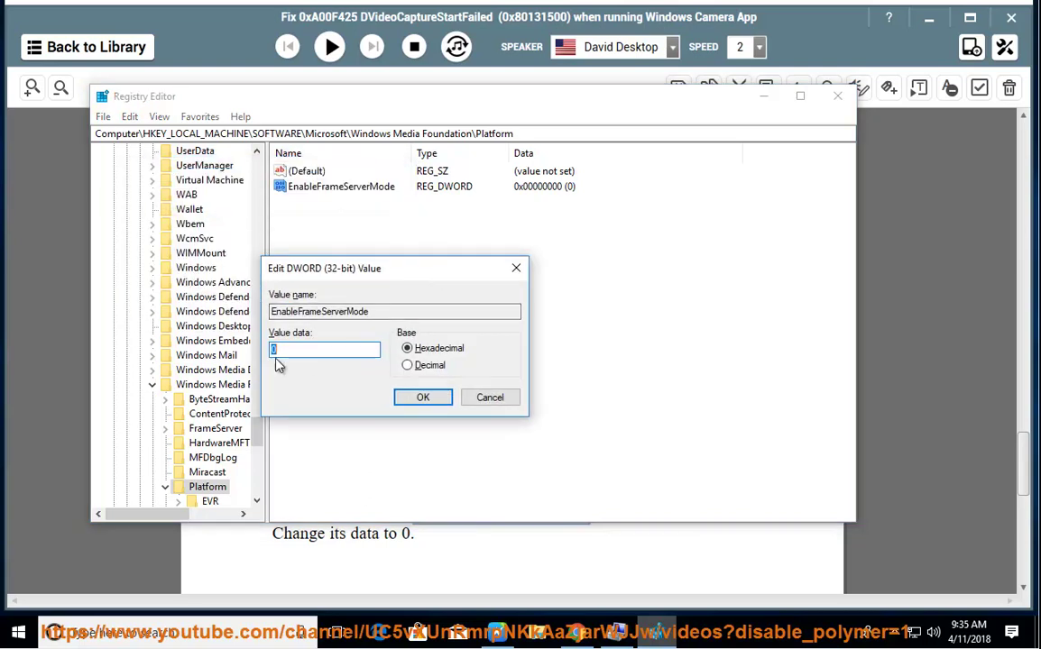
click(461, 574)
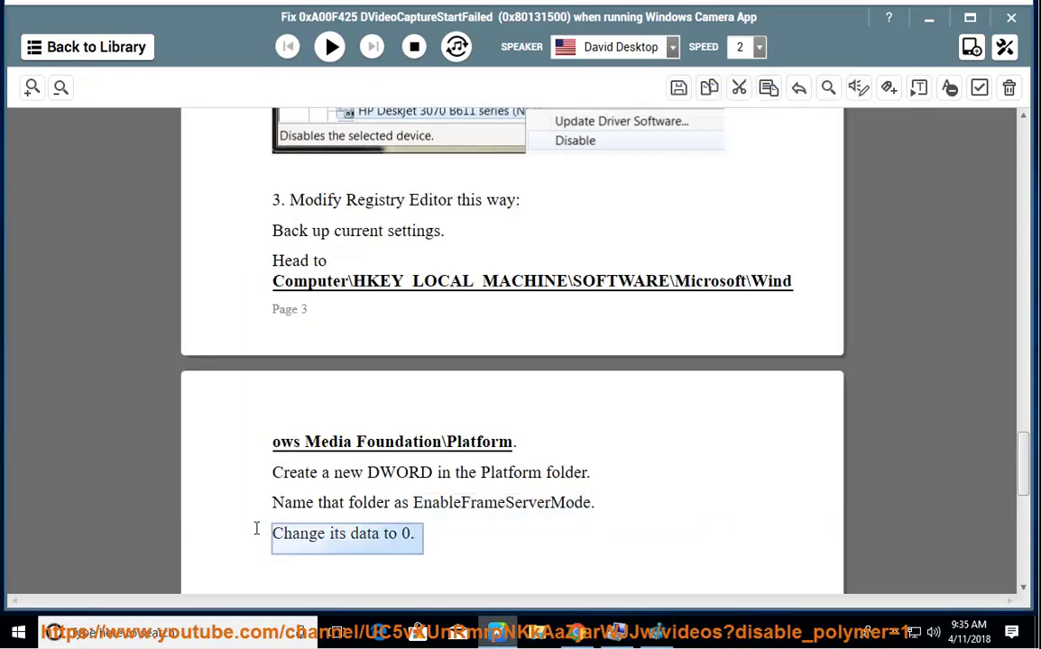
click(656, 631)
click(324, 349)
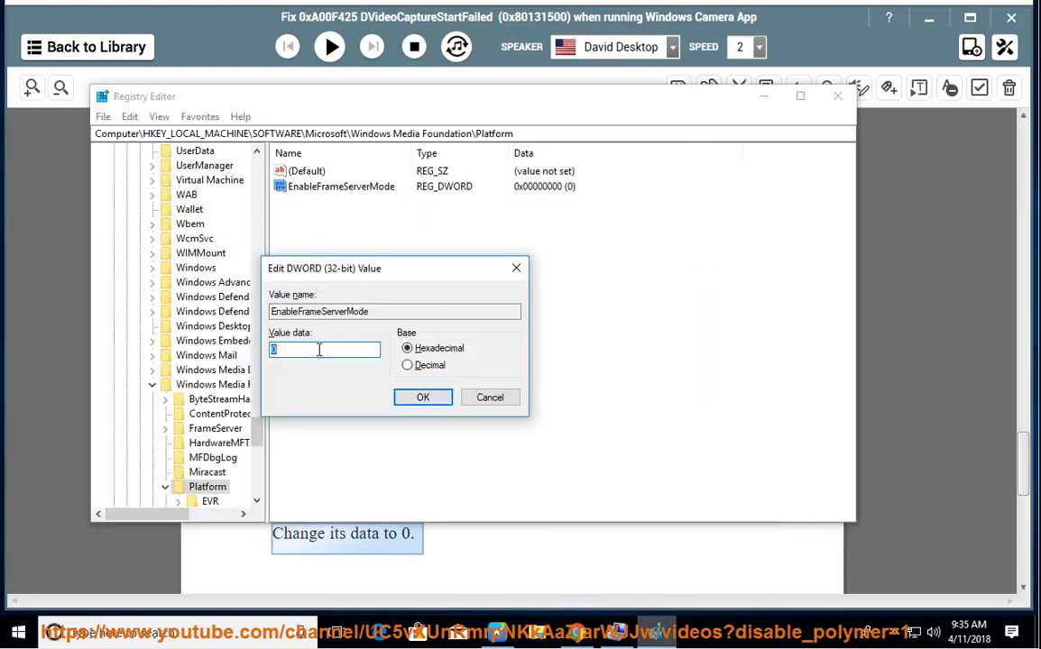
click(423, 398)
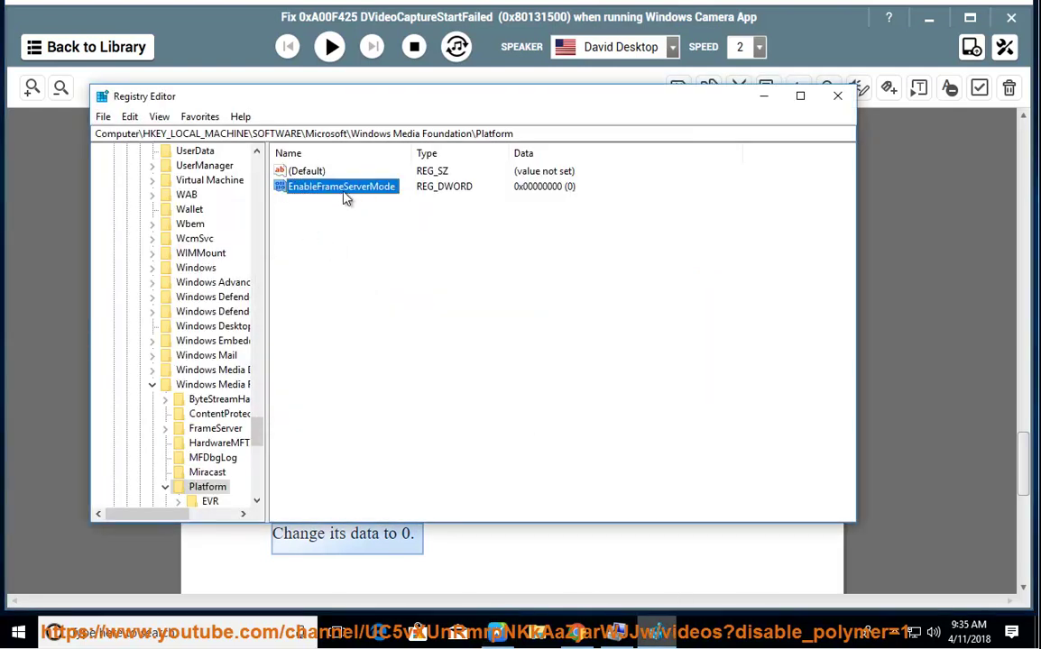
Step: Delete the EnableFrameServerMode value and close Registry Editor
key(Delete)
key(Return)
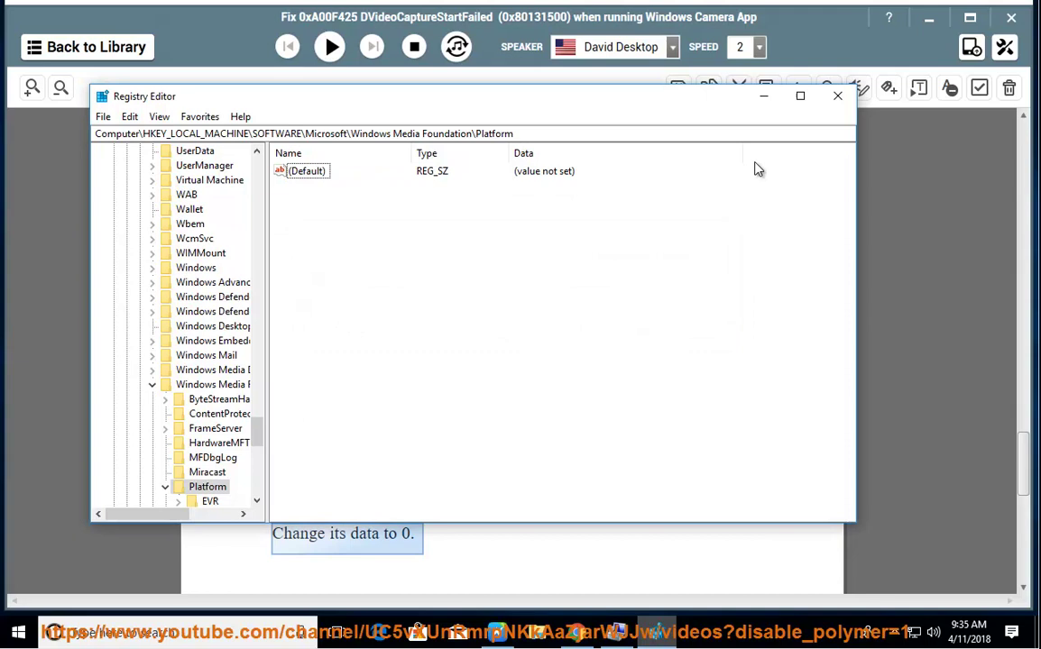
click(836, 96)
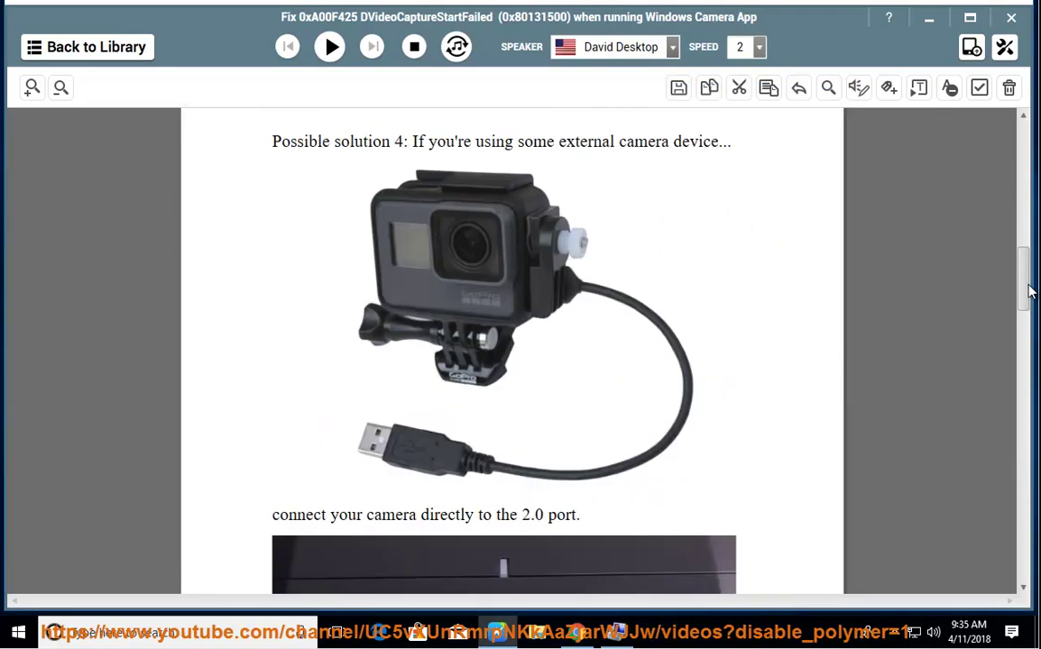